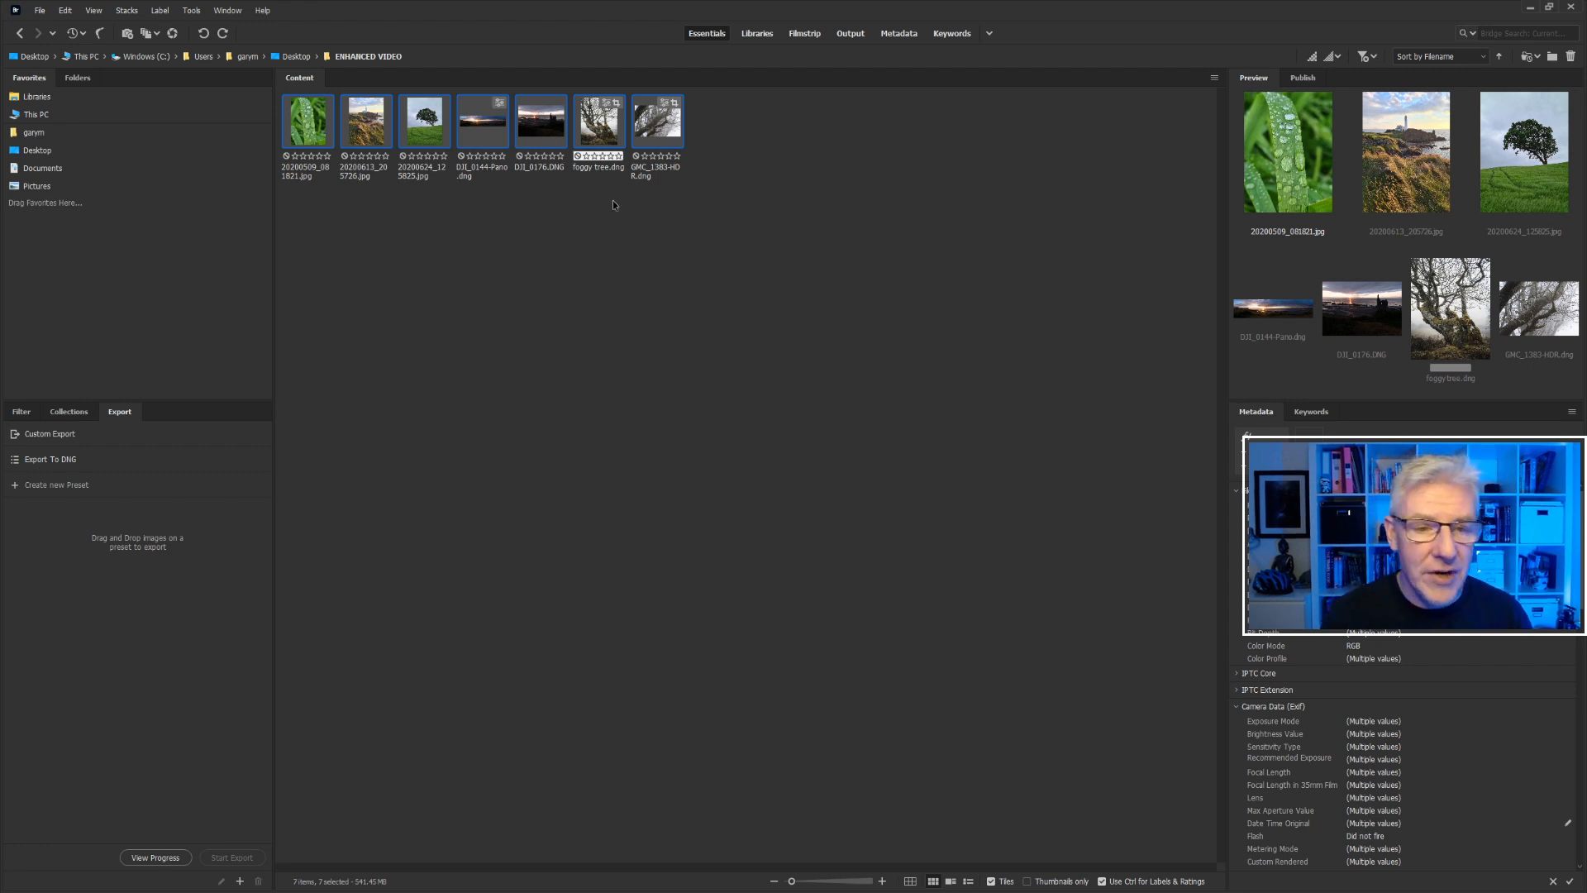
# - Open the seven selected photos in Camera Raw
pyautogui.rightClick(542, 128)
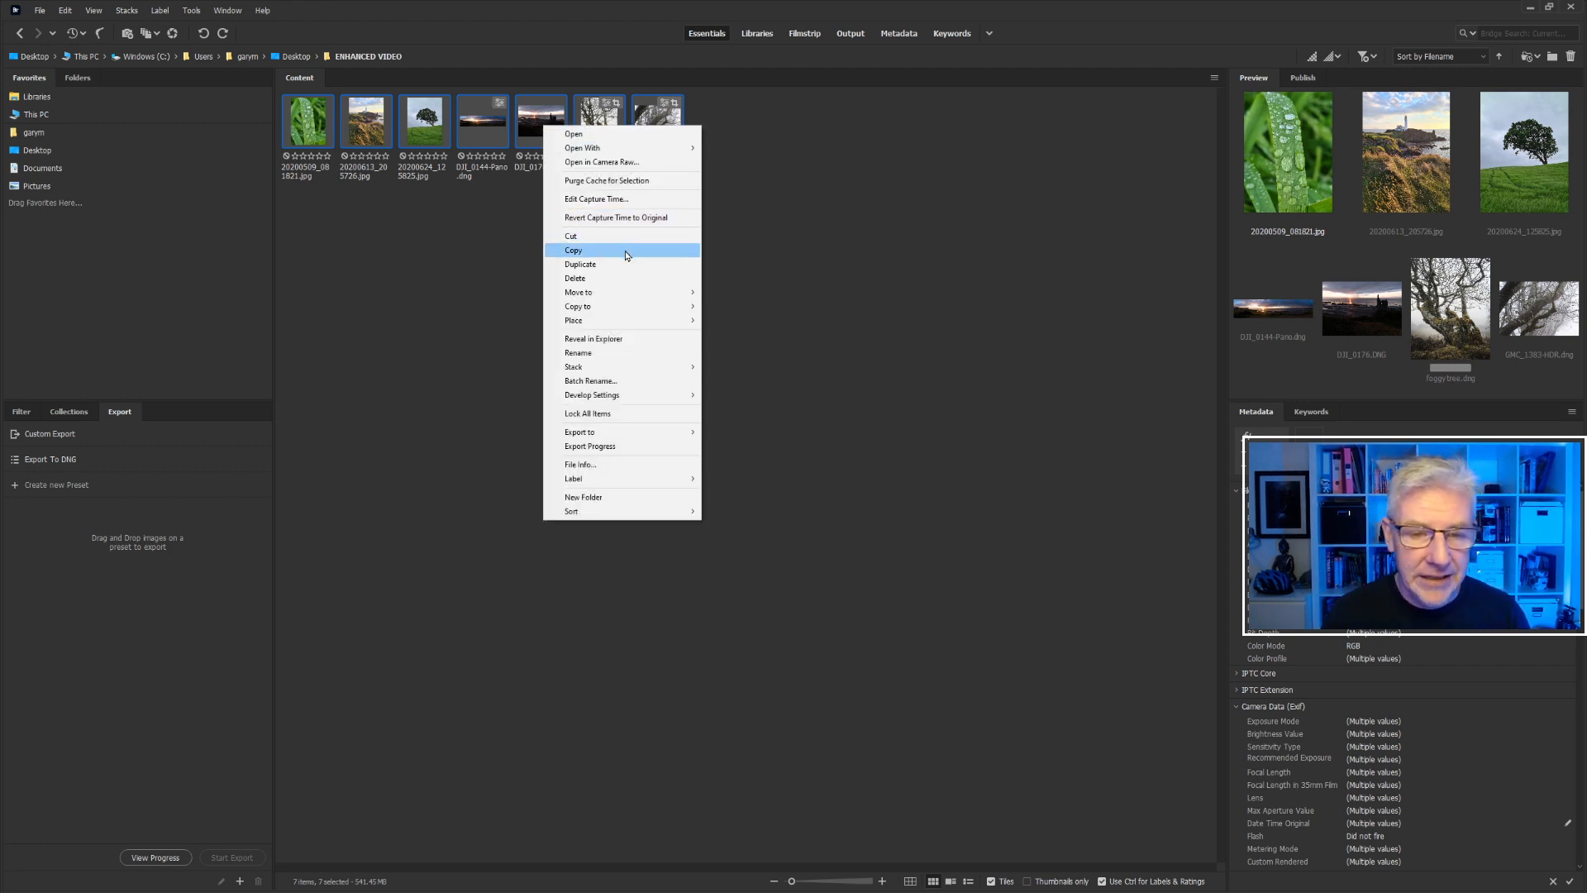
pyautogui.click(638, 162)
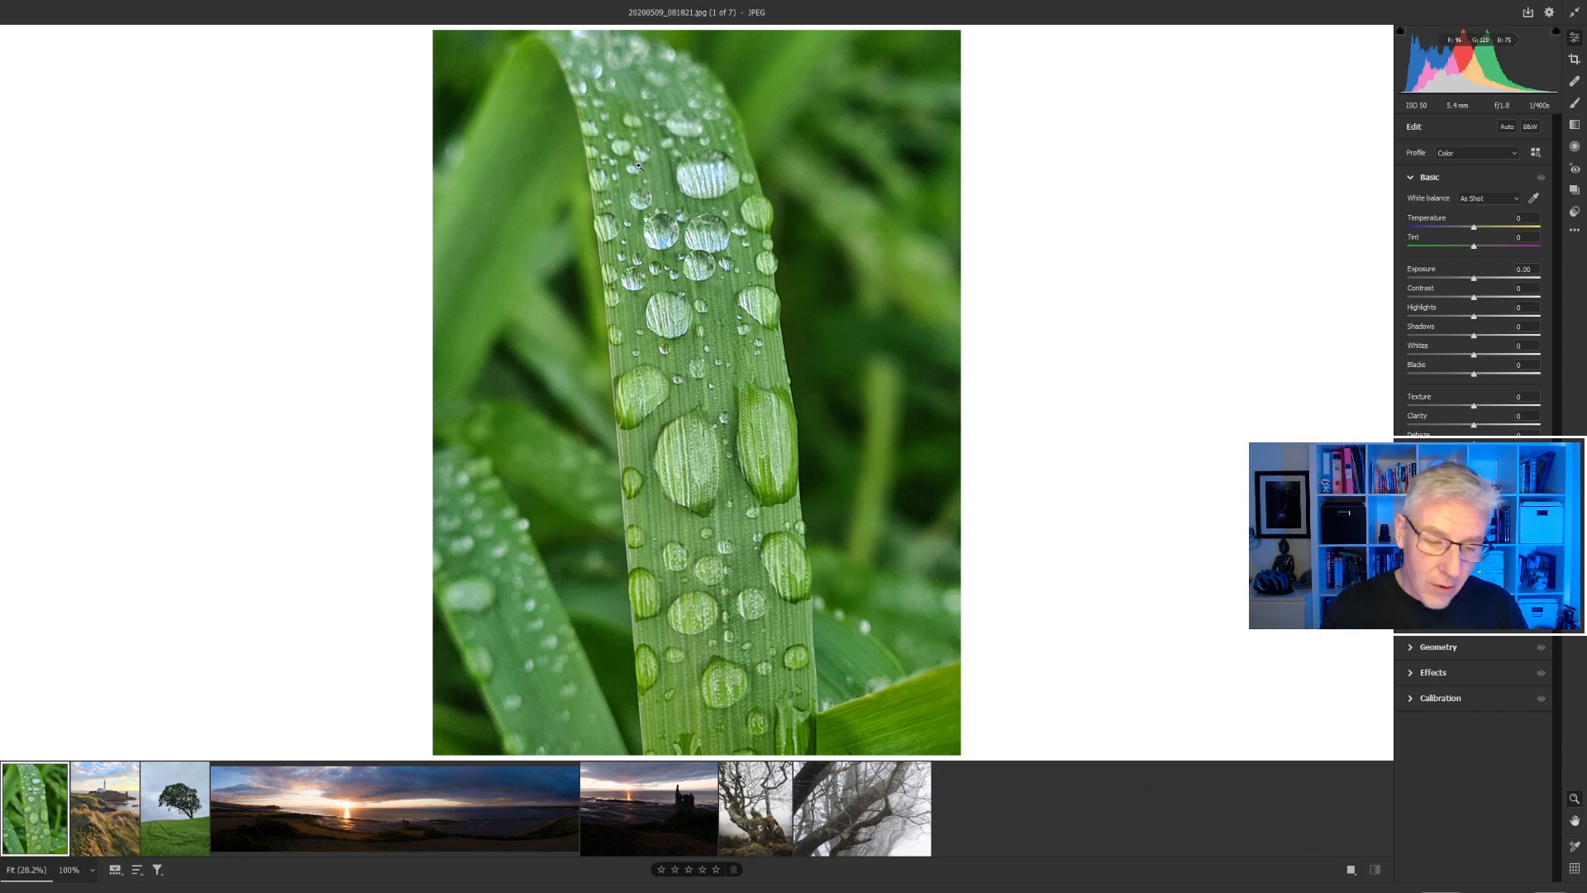
# - Brighten the castle sunset photo DJI_0176.DNG with Shadows at +93 and Highlights at -93
pyautogui.click(631, 823)
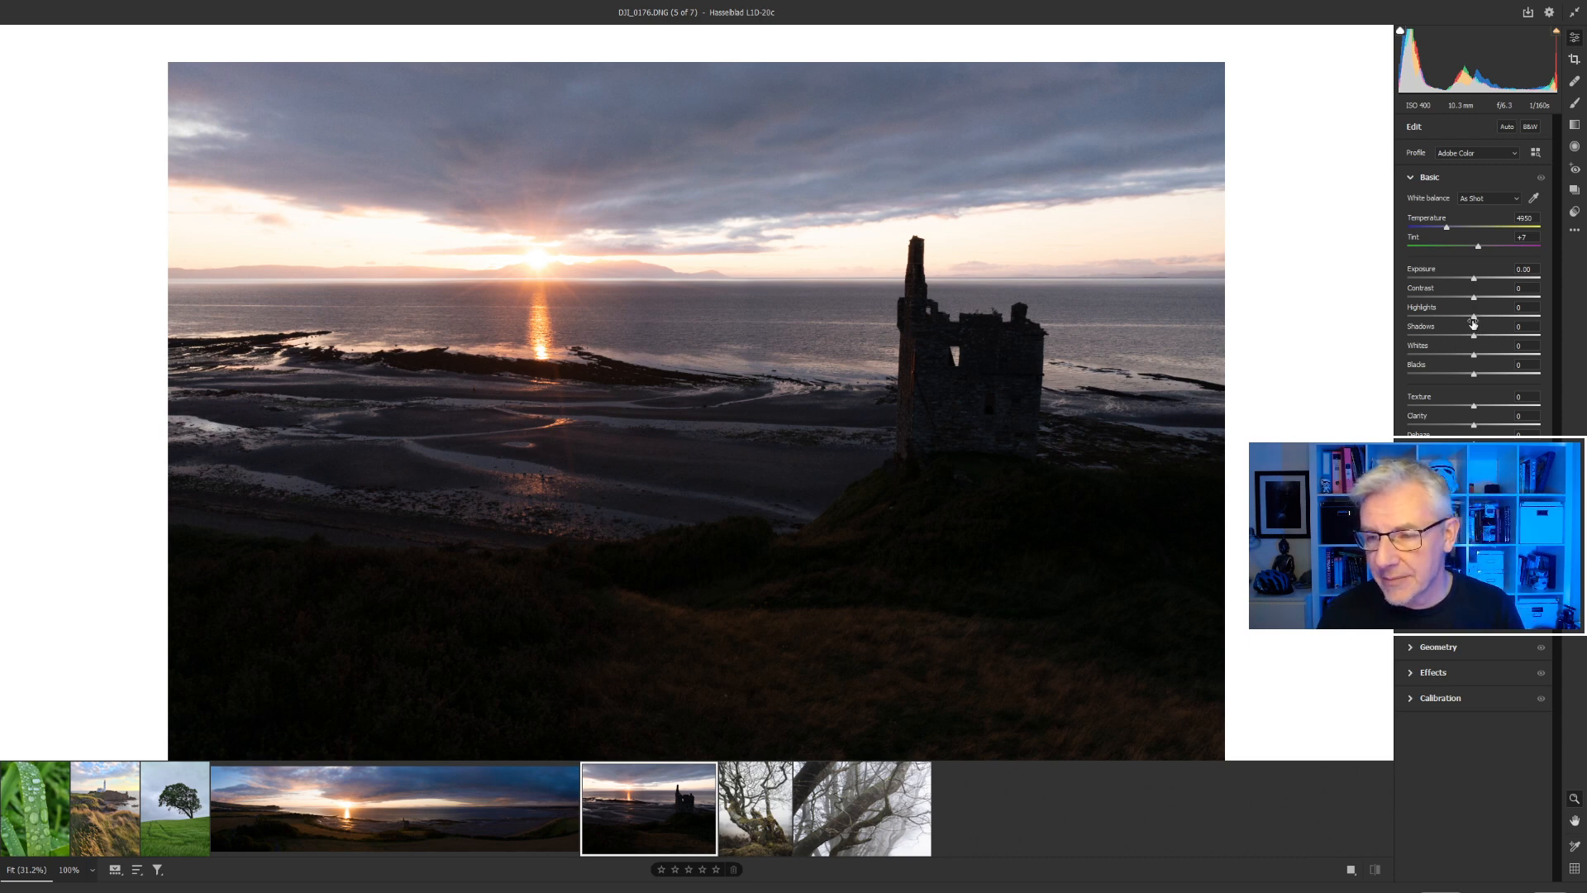
pyautogui.moveTo(1476, 321); pyautogui.dragTo(1536, 338)
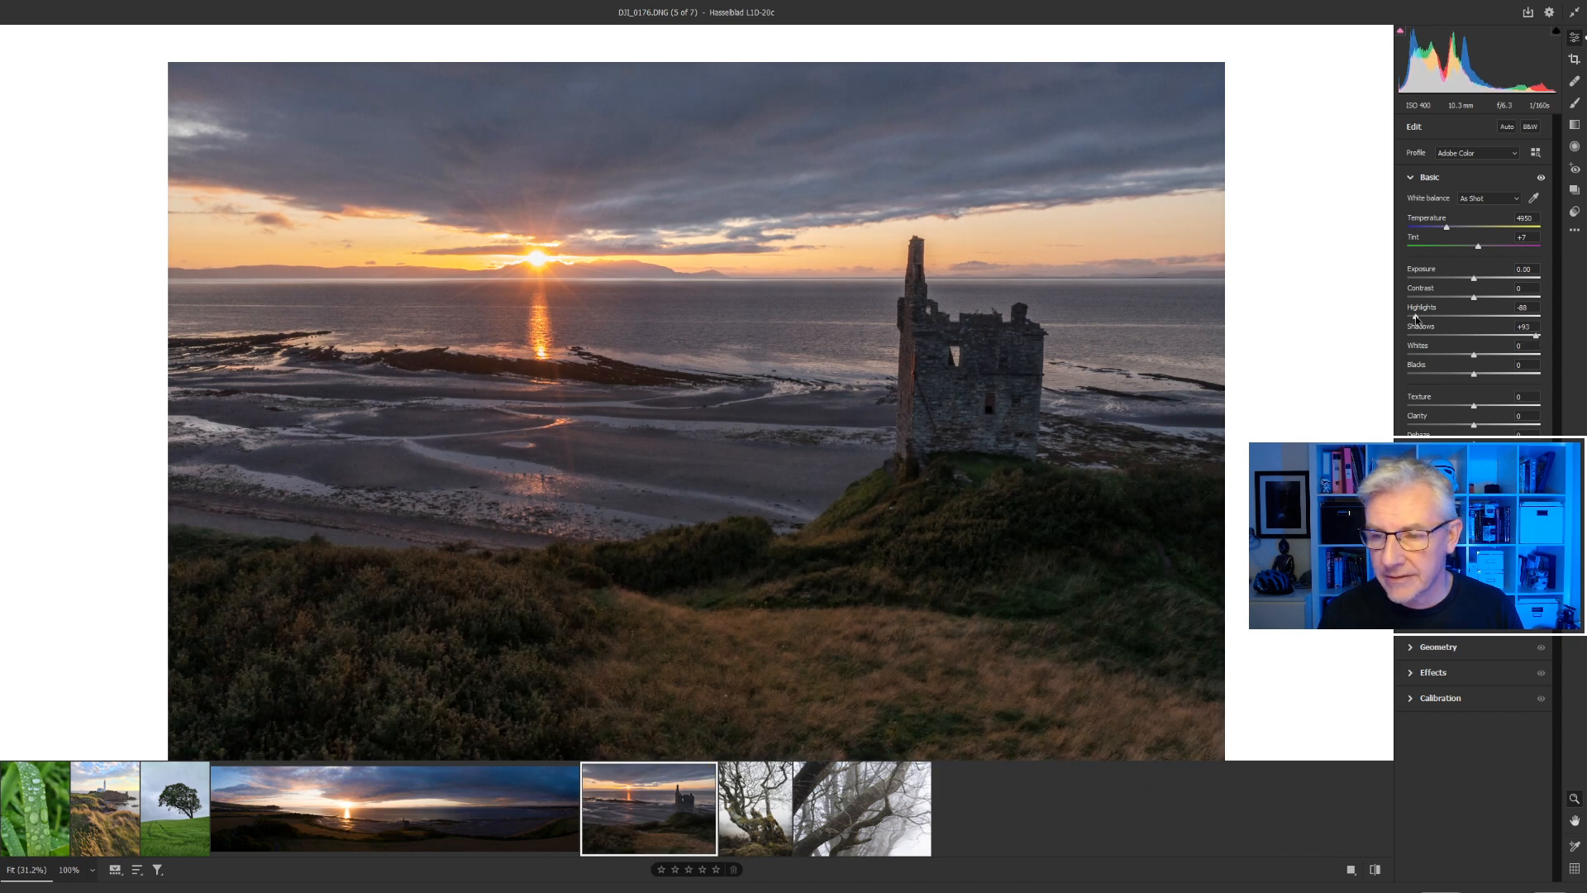
pyautogui.moveTo(1416, 320); pyautogui.dragTo(1412, 320)
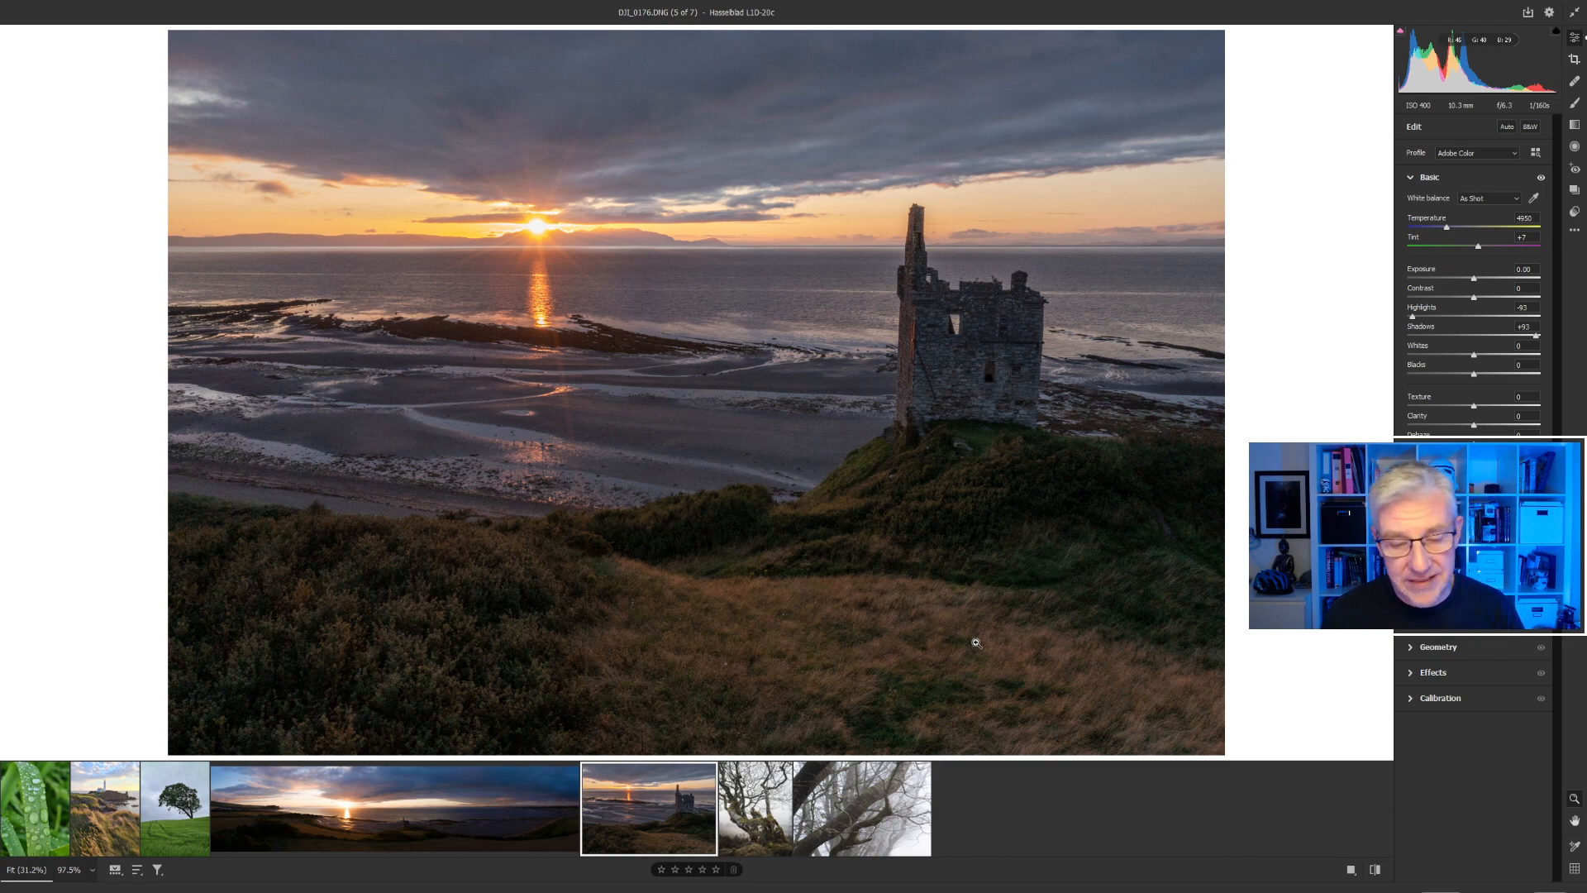
# - Compare the Enhance preview of DJI_0176.DNG with and without enhancement, then create the enhanced copy using Super Resolution
pyautogui.rightClick(665, 809)
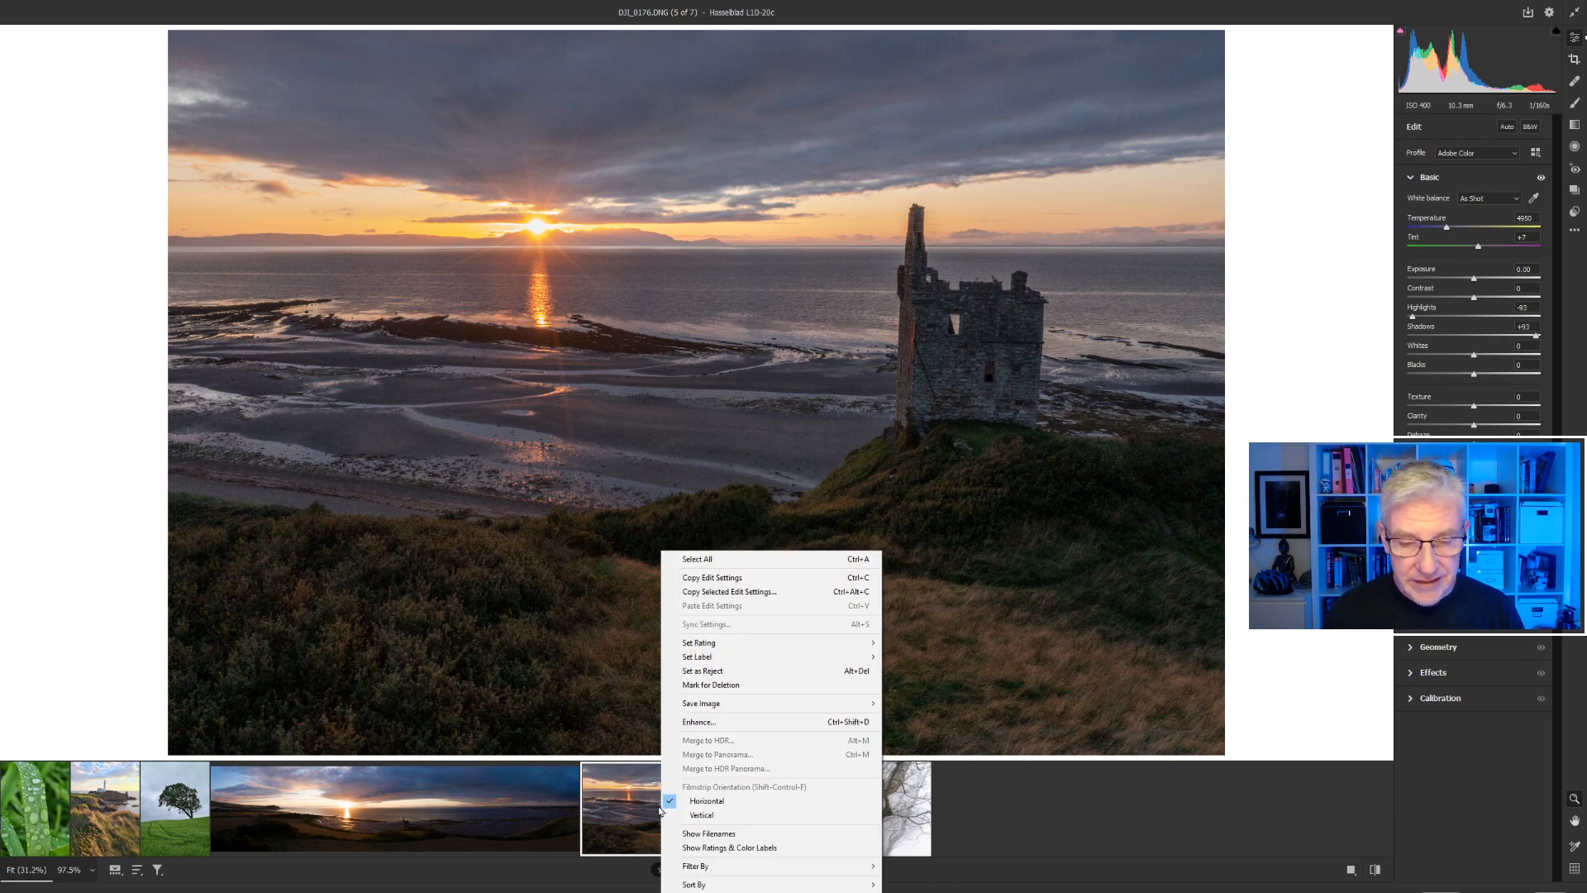
pyautogui.click(749, 723)
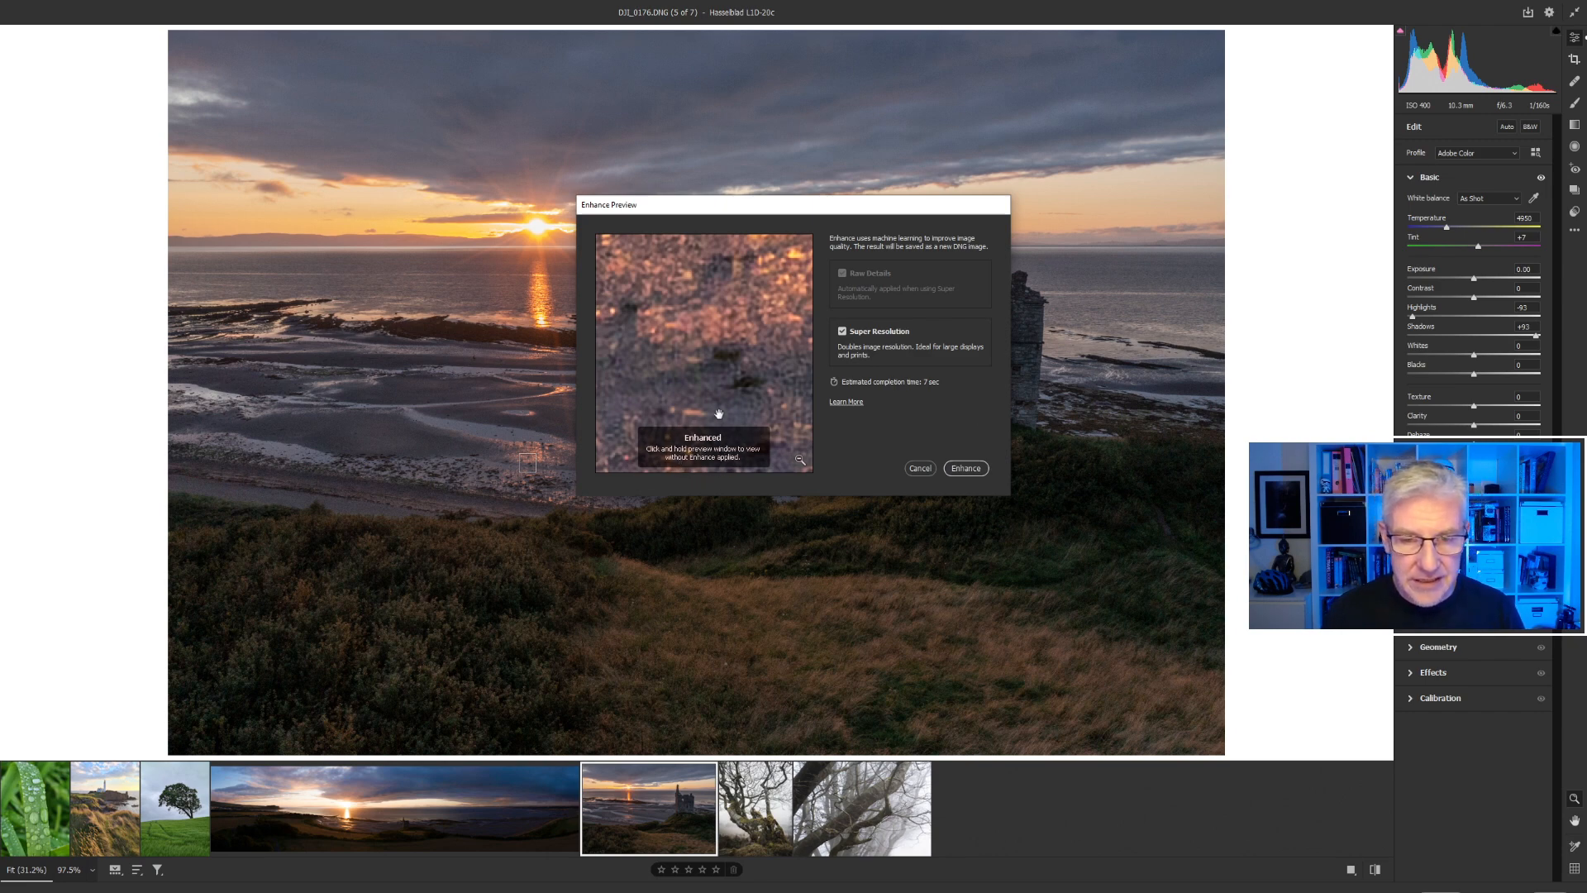
pyautogui.click(725, 364)
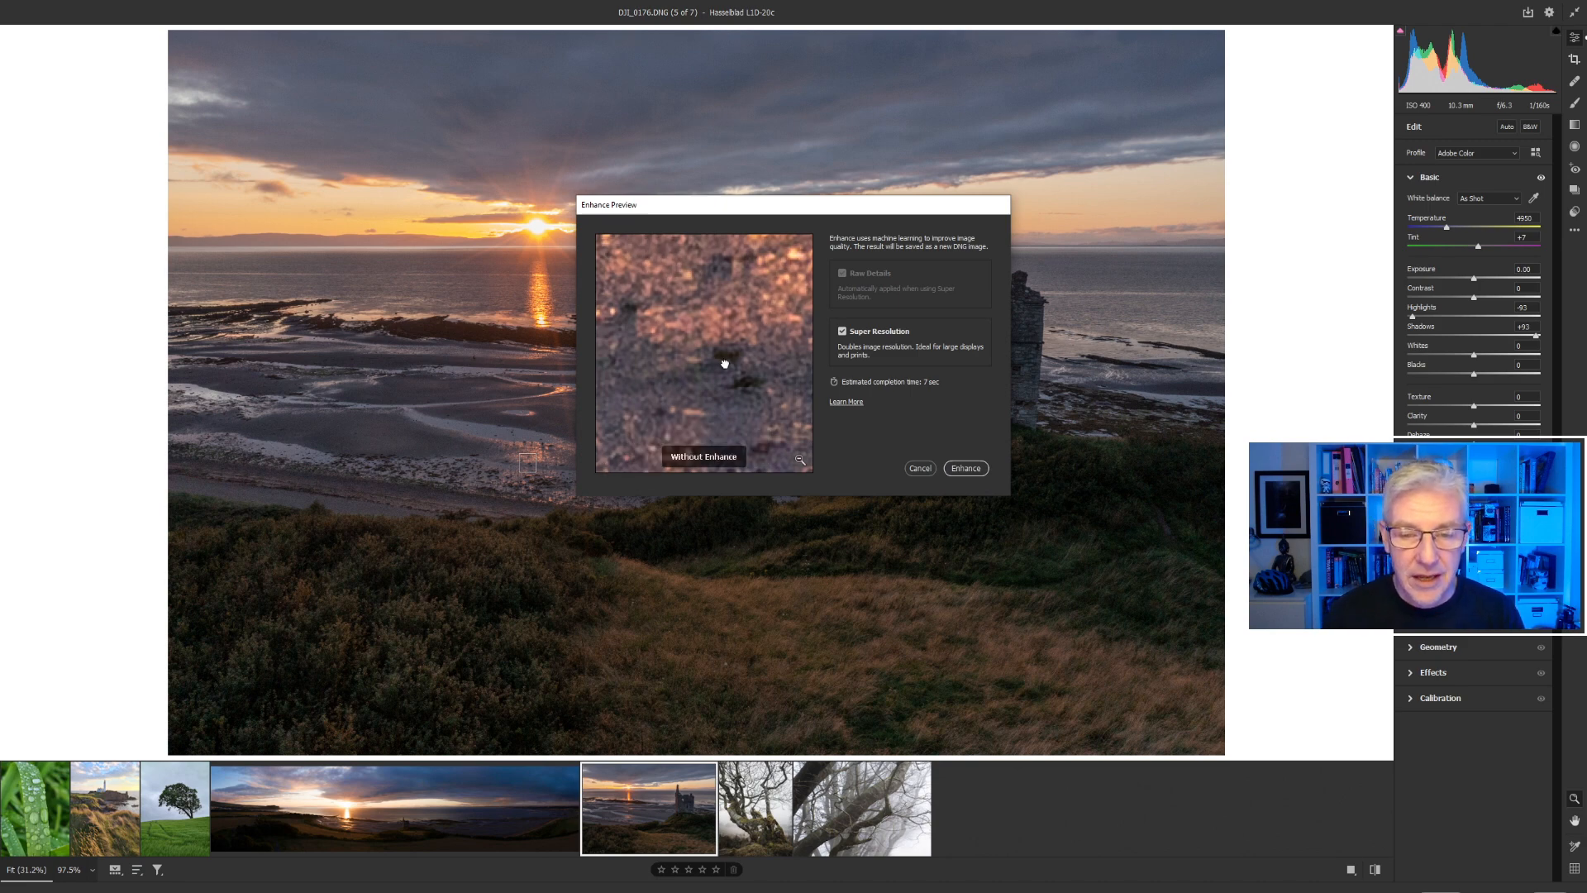
pyautogui.click(724, 364)
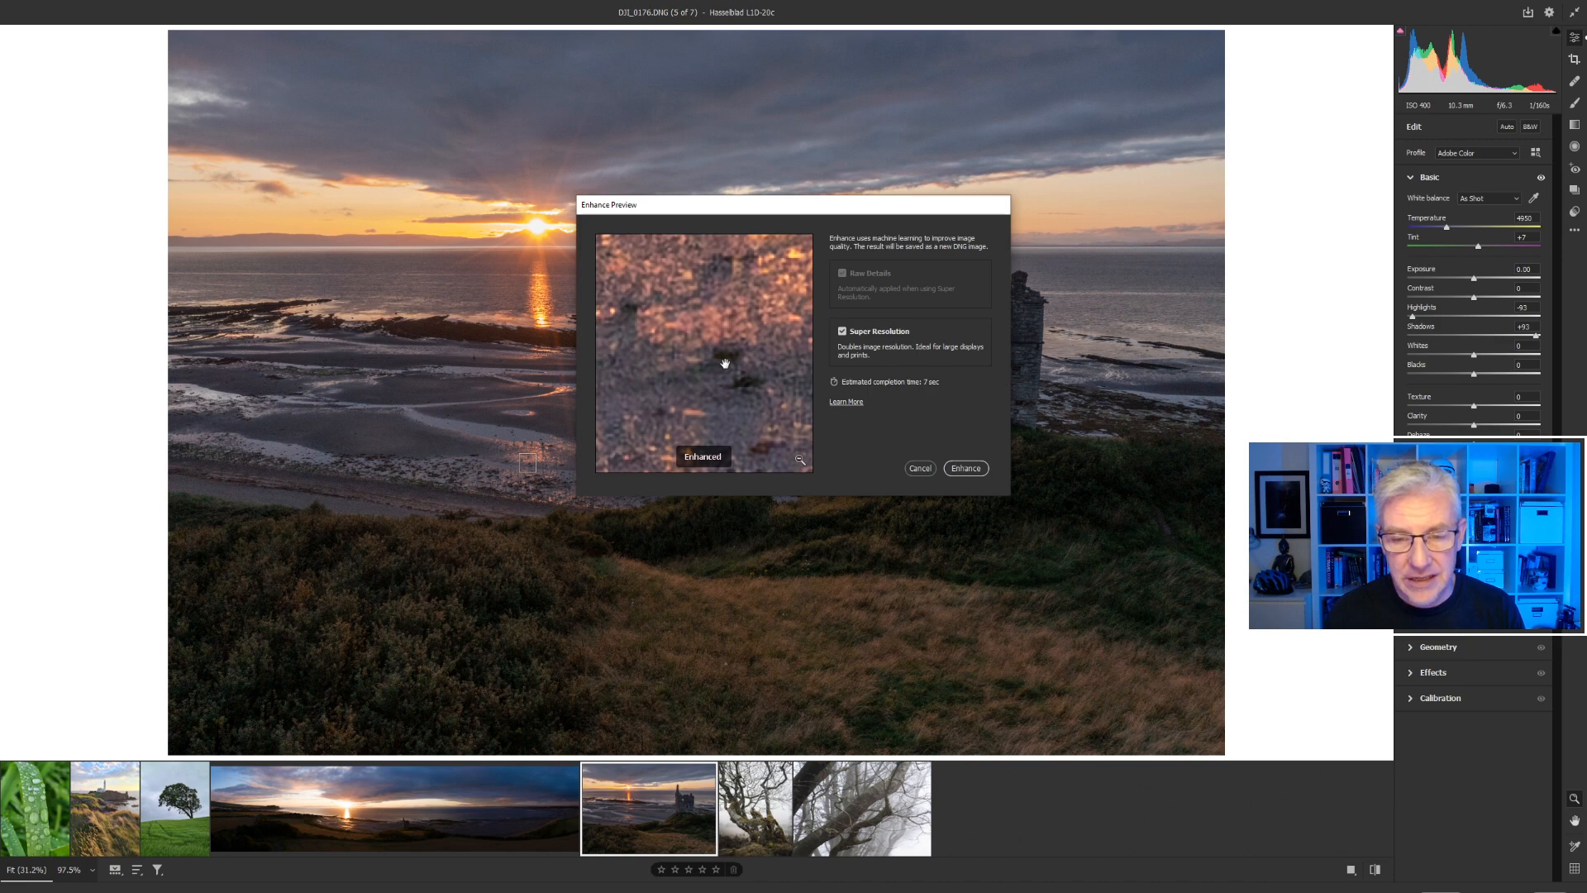
pyautogui.click(965, 468)
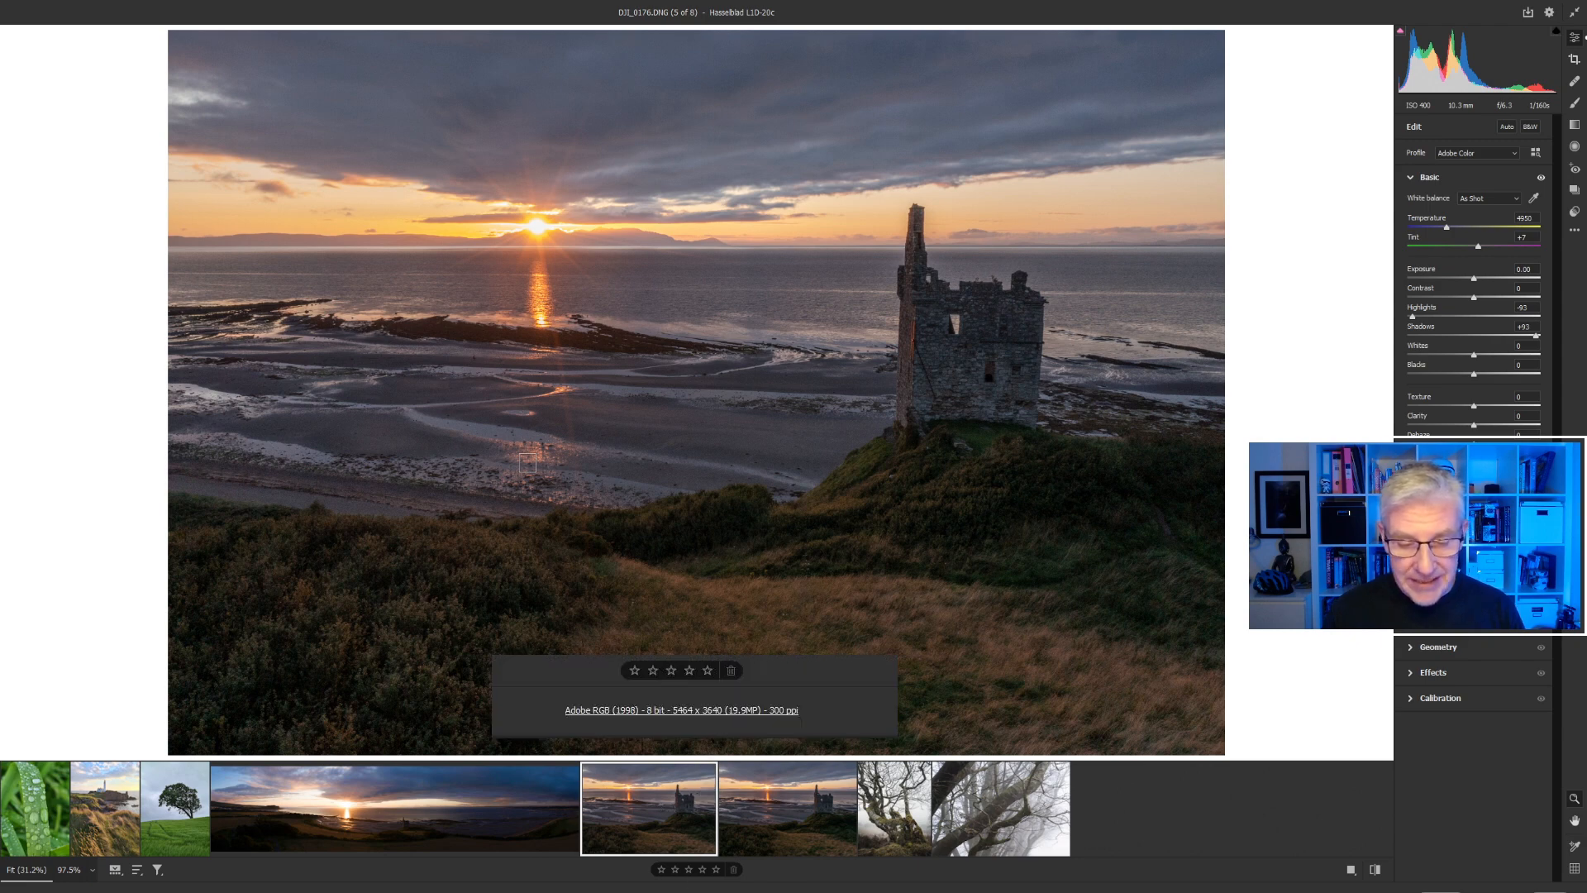
# - Examine the castle, sky and sea detail in DJI_0176-Enhanced.dng at 100% magnification, ending with the whole image fitted in view
pyautogui.click(780, 810)
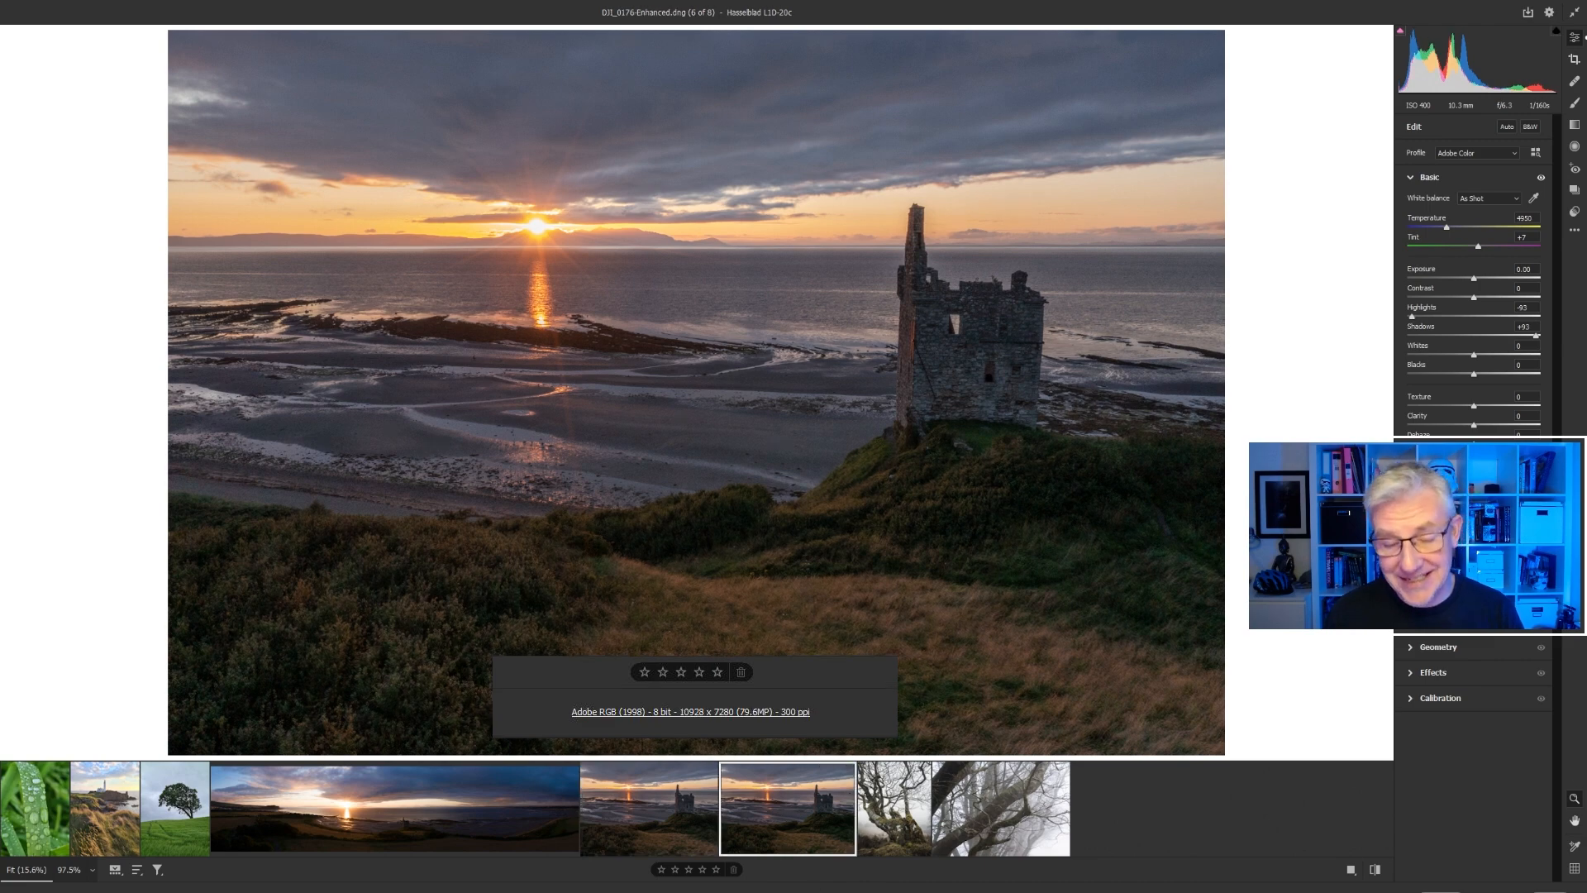
pyautogui.moveTo(916, 350); pyautogui.dragTo(1028, 359)
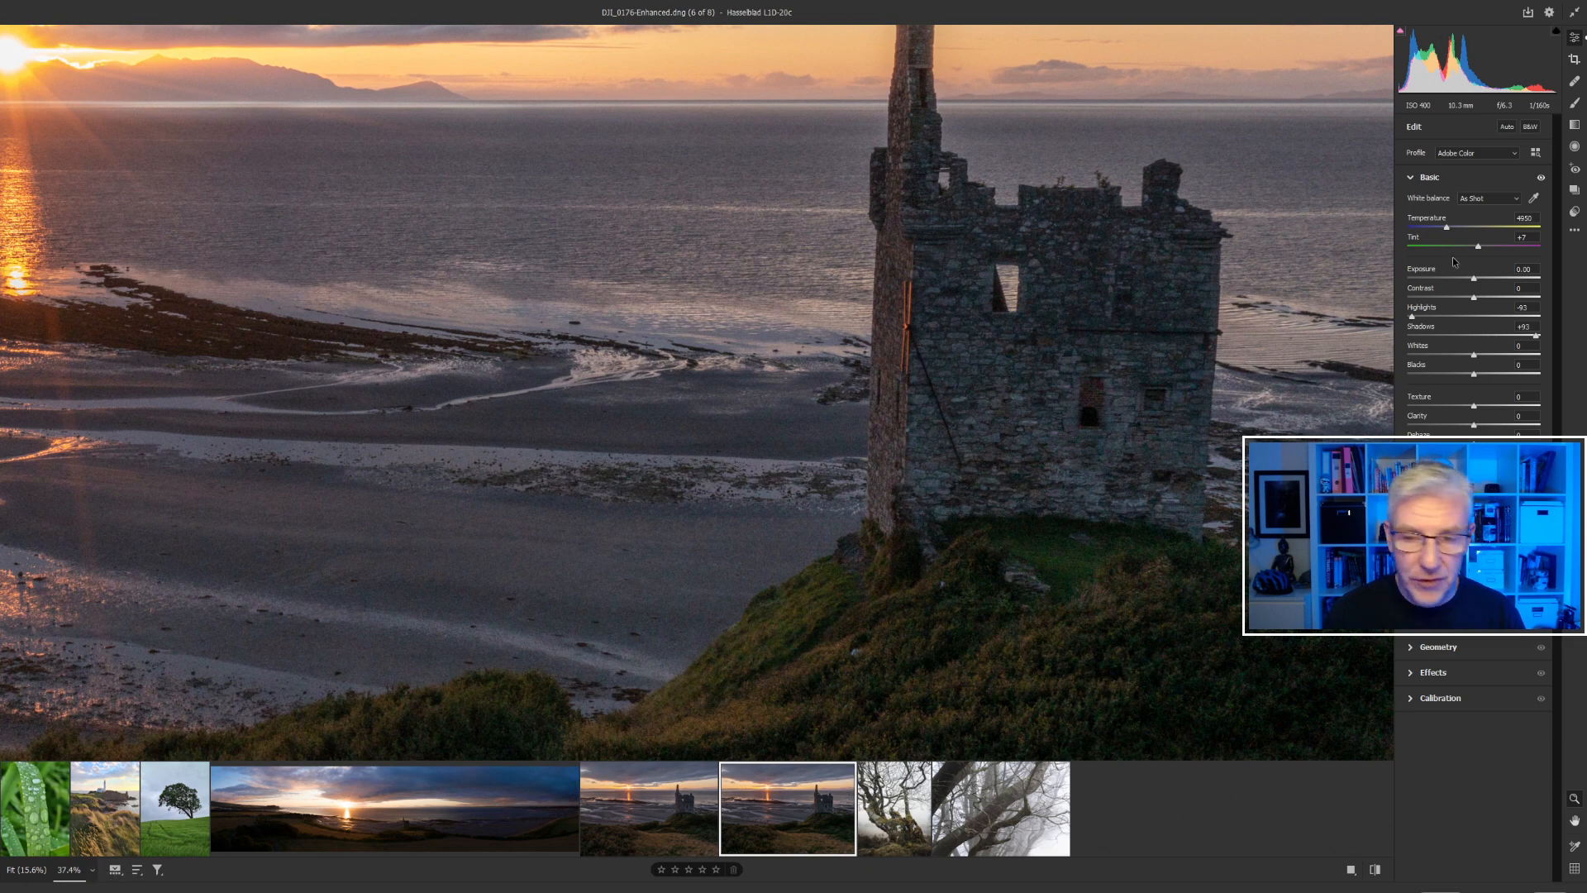
pyautogui.click(92, 870)
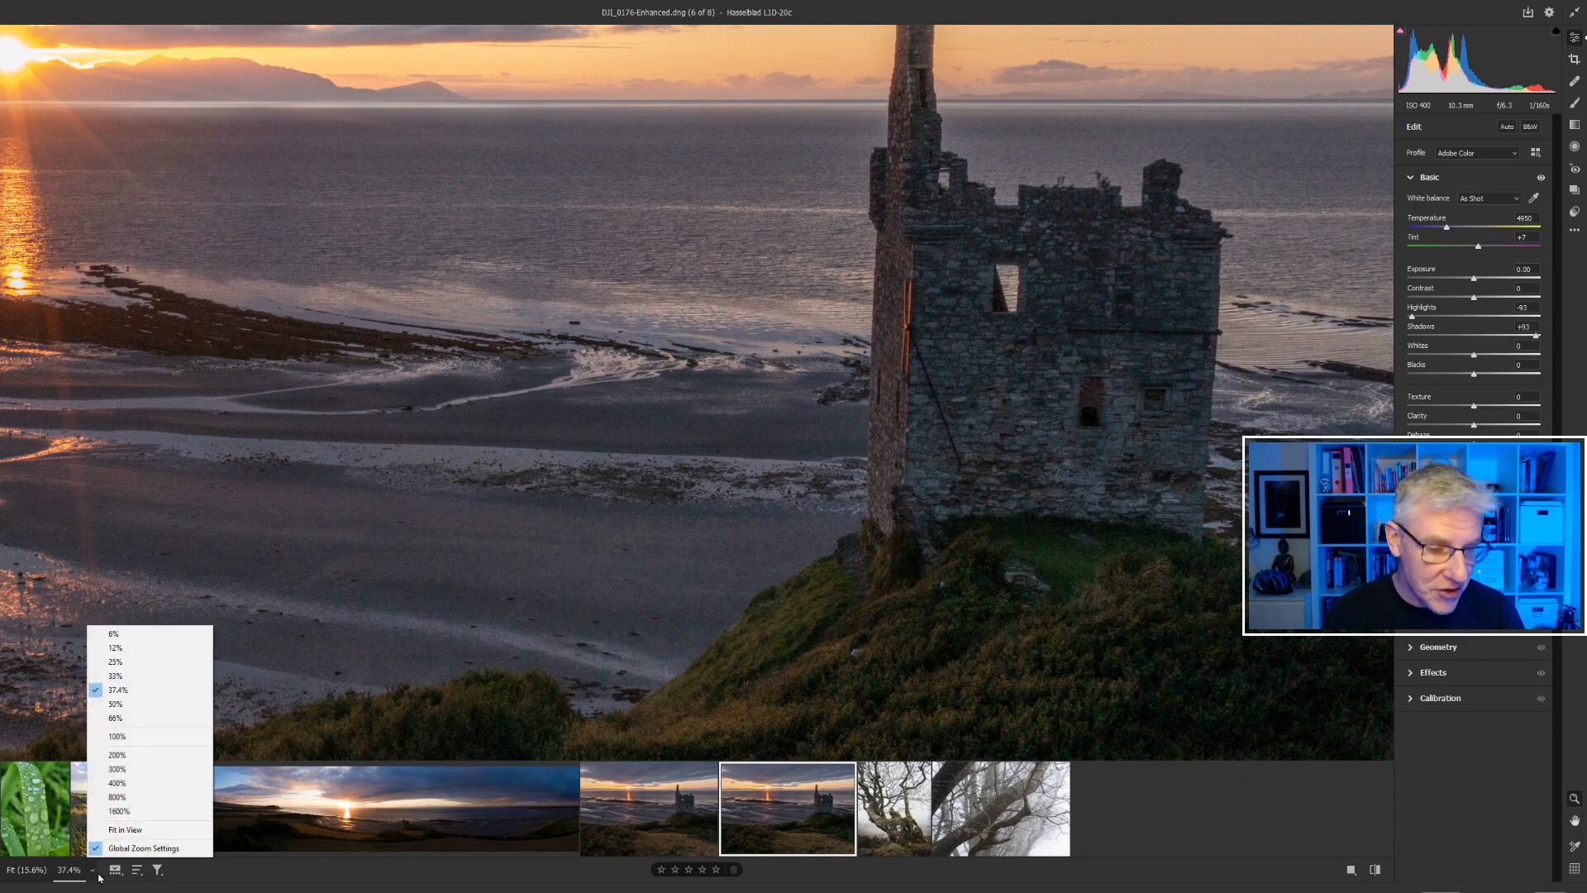
pyautogui.click(165, 736)
pyautogui.moveTo(754, 415); pyautogui.dragTo(260, 385)
pyautogui.press('space')
pyautogui.moveTo(924, 326); pyautogui.dragTo(638, 677)
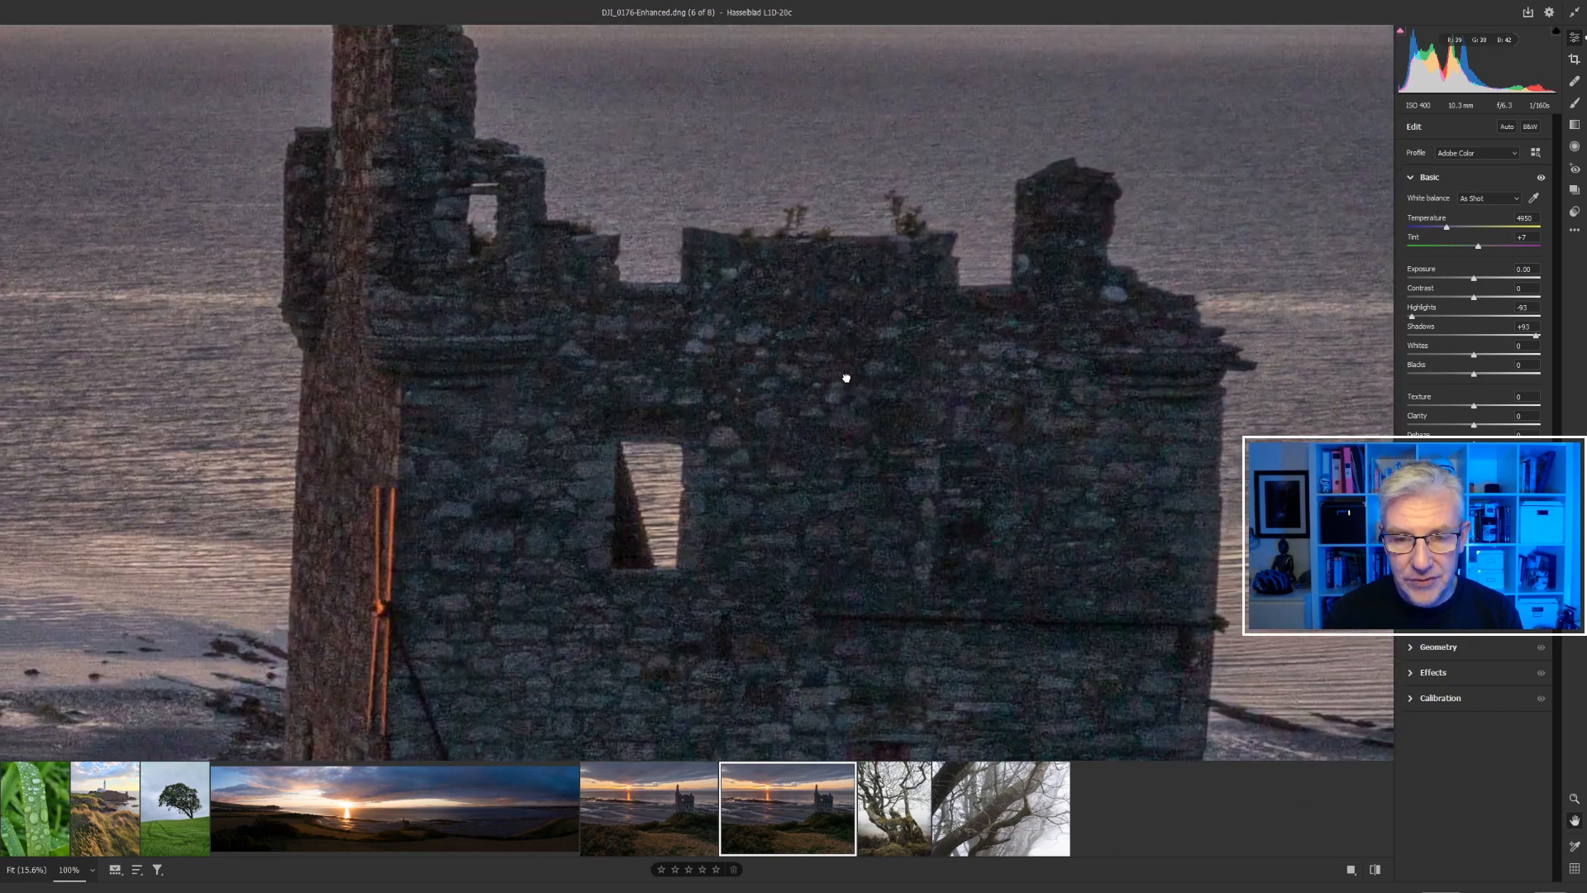
pyautogui.moveTo(836, 361); pyautogui.dragTo(1083, 587)
pyautogui.moveTo(695, 259); pyautogui.dragTo(1135, 519)
pyautogui.moveTo(247, 266); pyautogui.dragTo(967, 323)
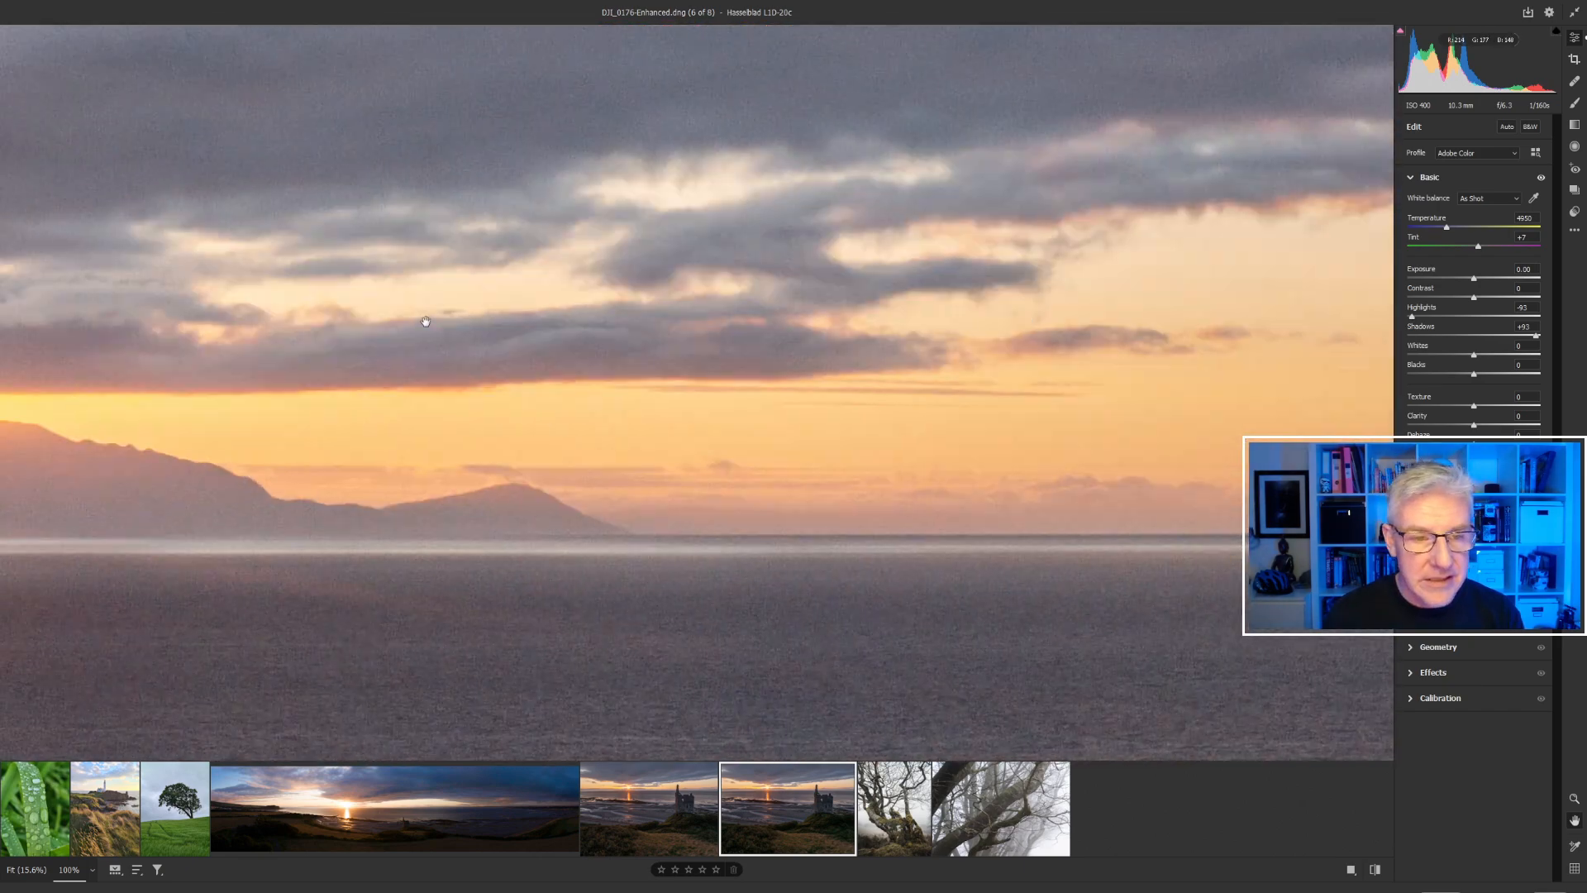
pyautogui.moveTo(152, 331); pyautogui.dragTo(921, 291)
pyautogui.moveTo(268, 395); pyautogui.dragTo(701, 255)
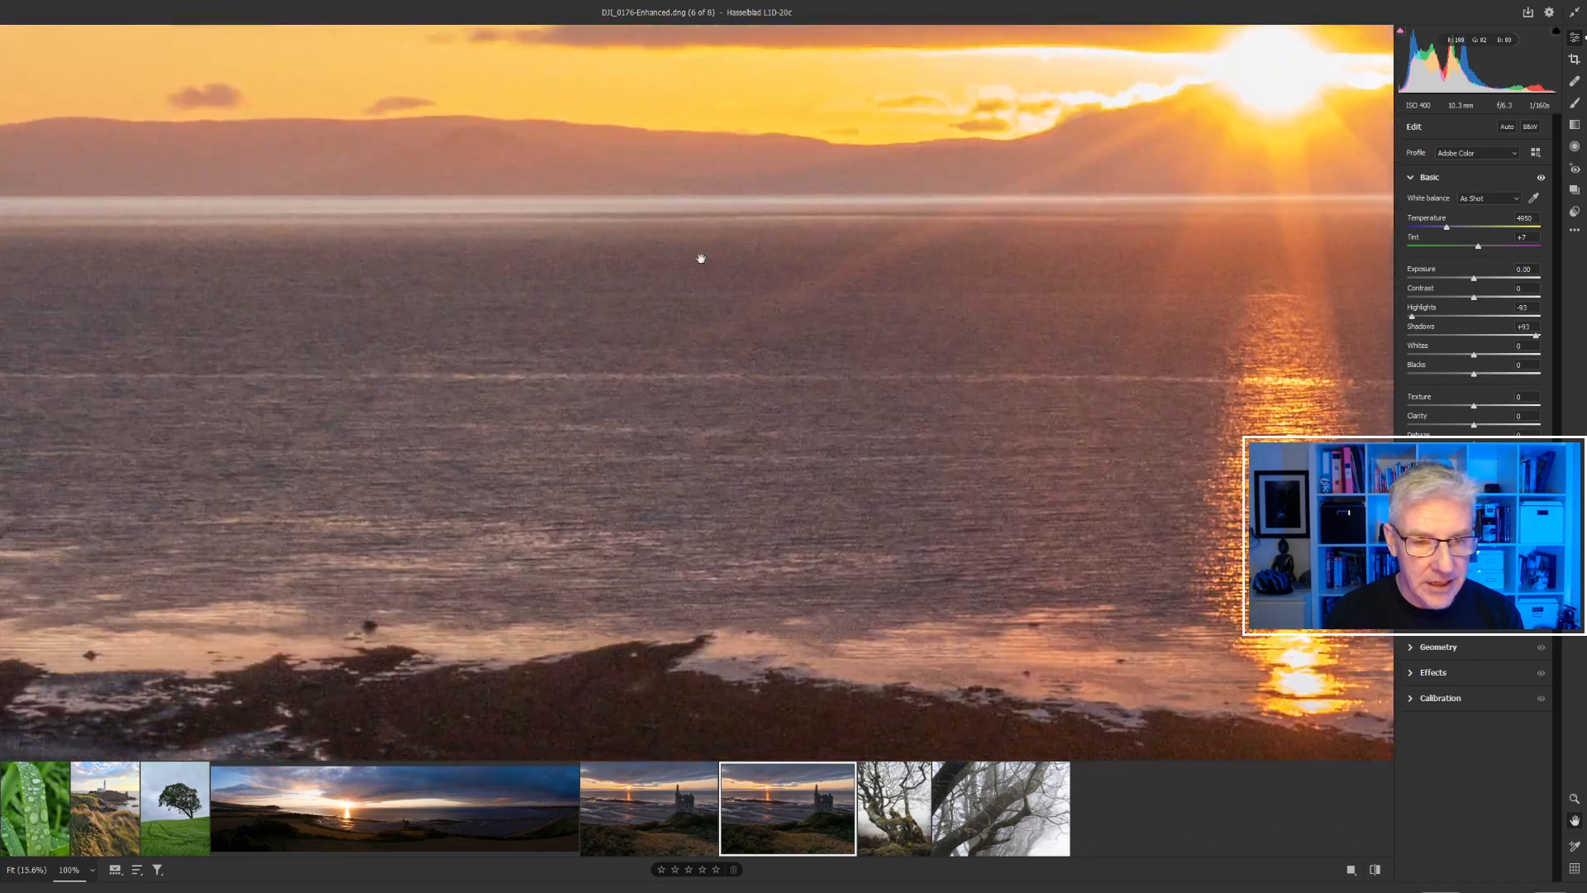
pyautogui.click(93, 877)
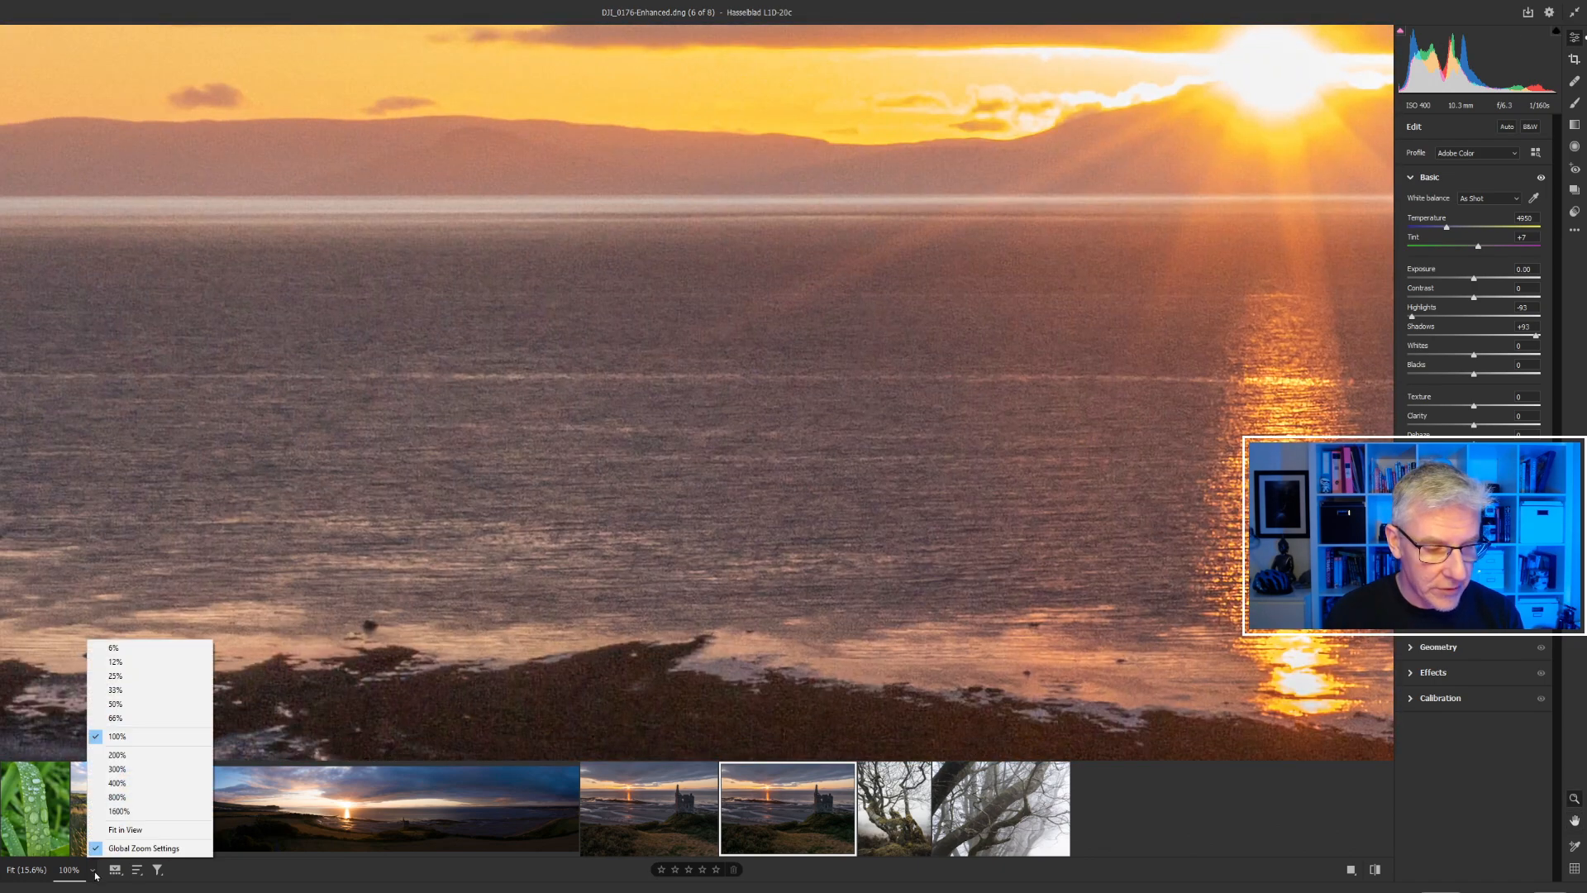
pyautogui.click(141, 831)
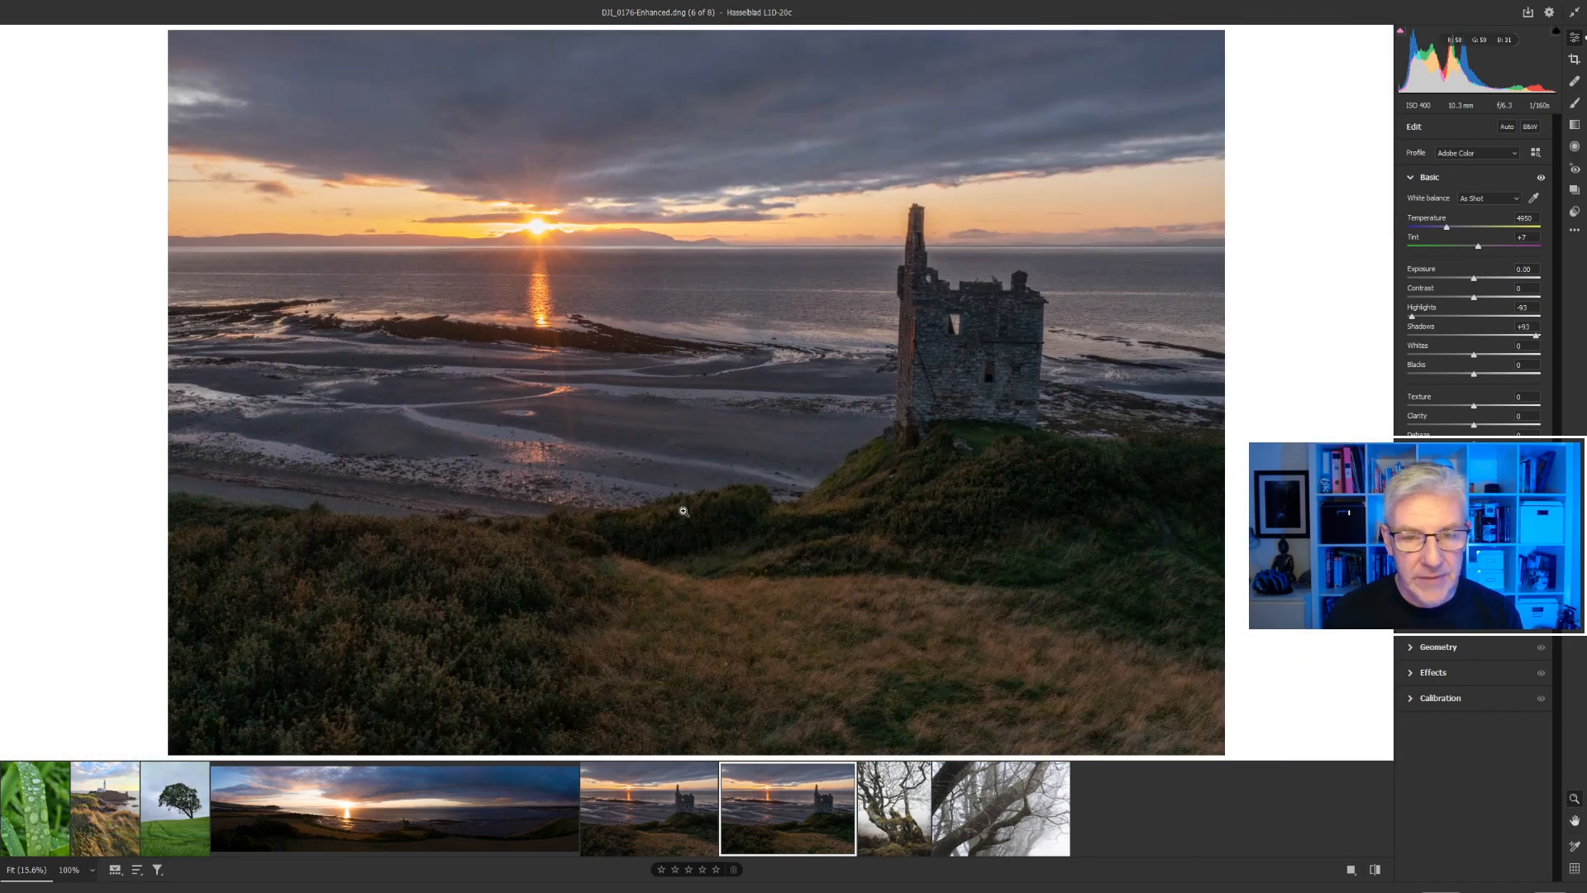
# - Compare the original castle photo with its enhanced copy and fit the enhanced copy in view
pyautogui.click(671, 781)
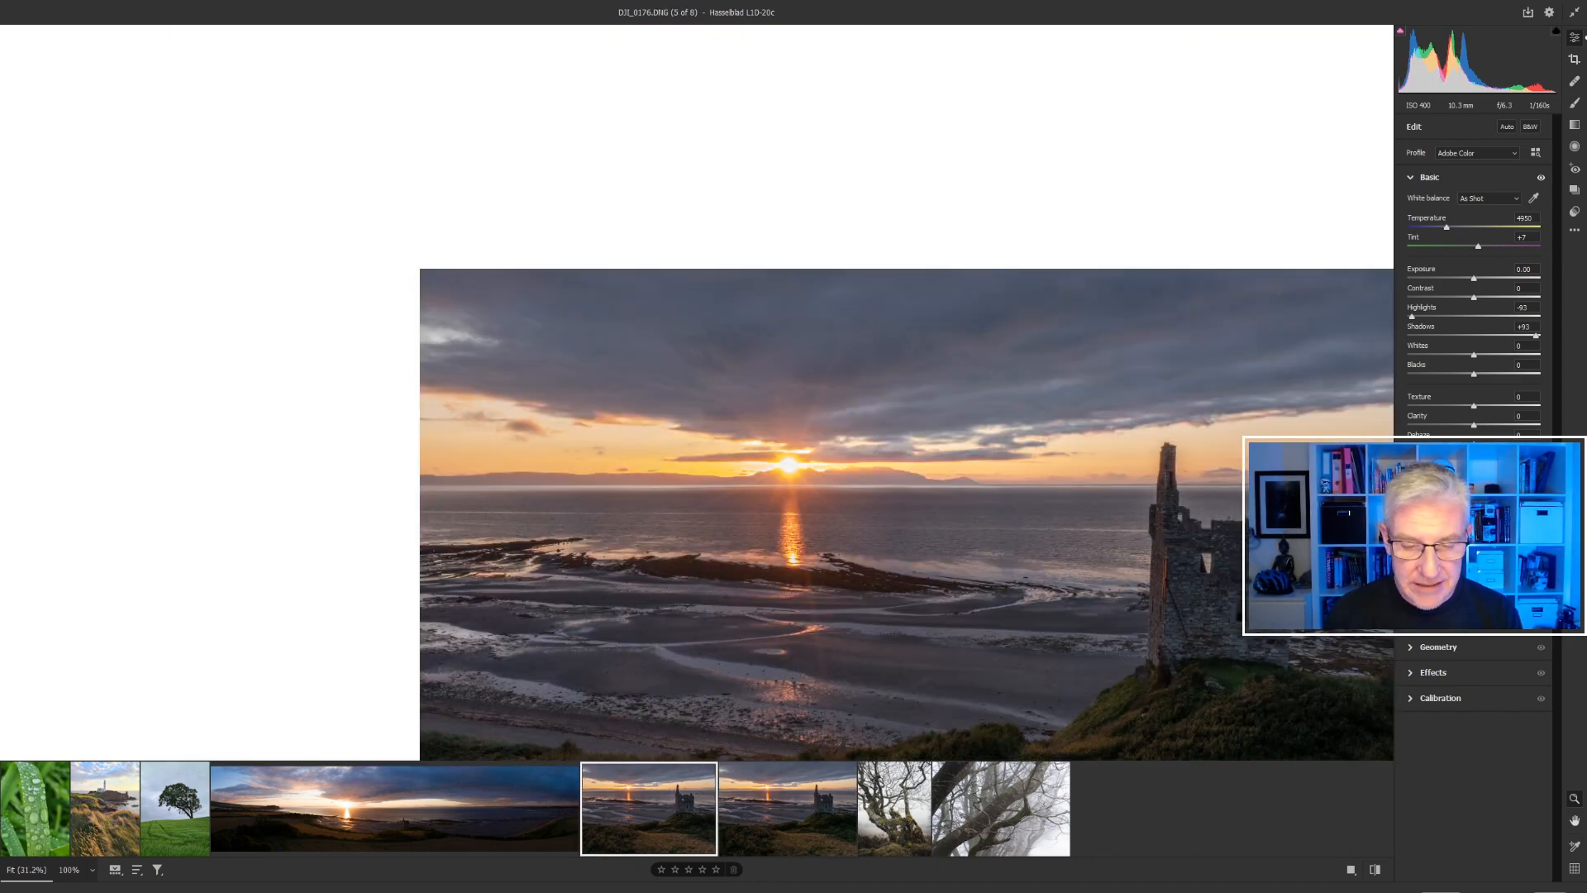
pyautogui.click(815, 836)
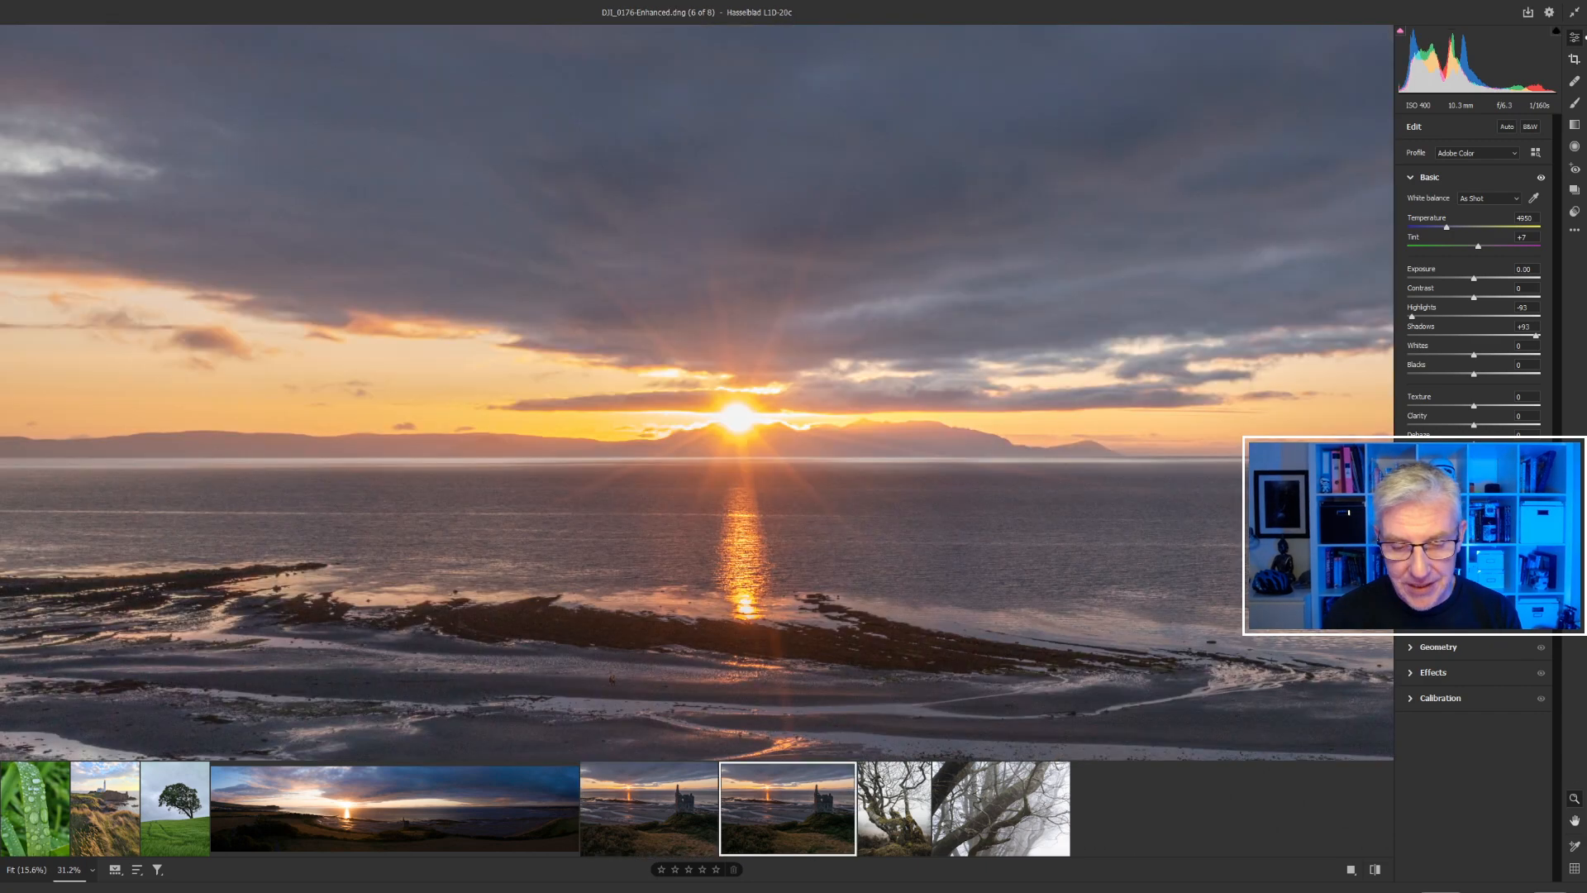
pyautogui.click(72, 869)
pyautogui.click(126, 829)
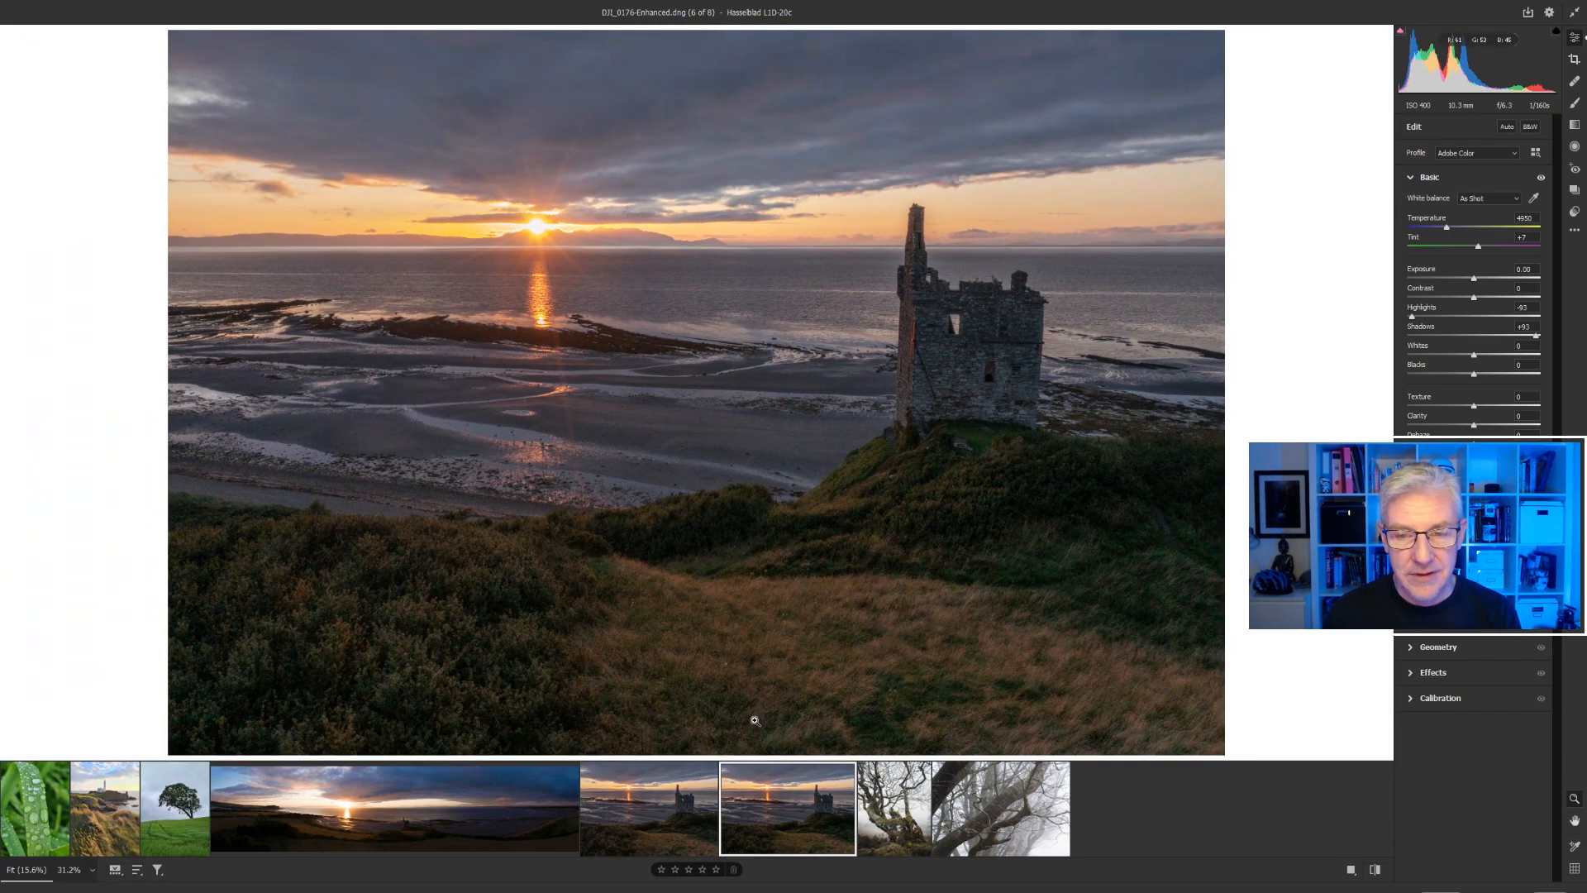
# - Adjust the sunset panorama DJI_0144-Pano.dng with Shadows at +98 and Highlights at -100
pyautogui.click(404, 827)
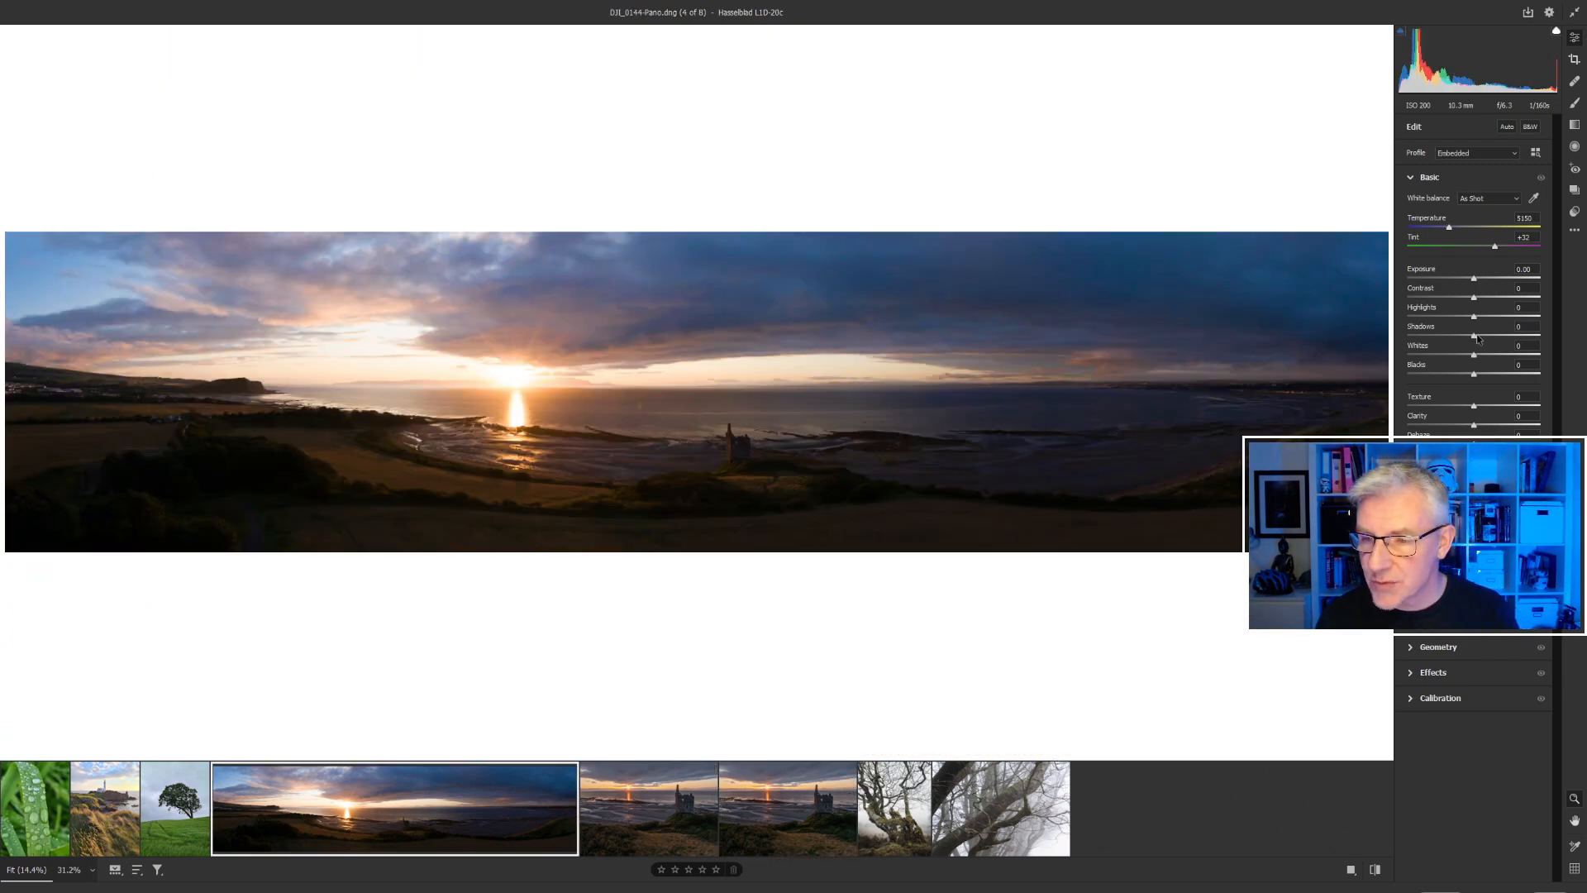
pyautogui.moveTo(1476, 339); pyautogui.dragTo(1407, 320)
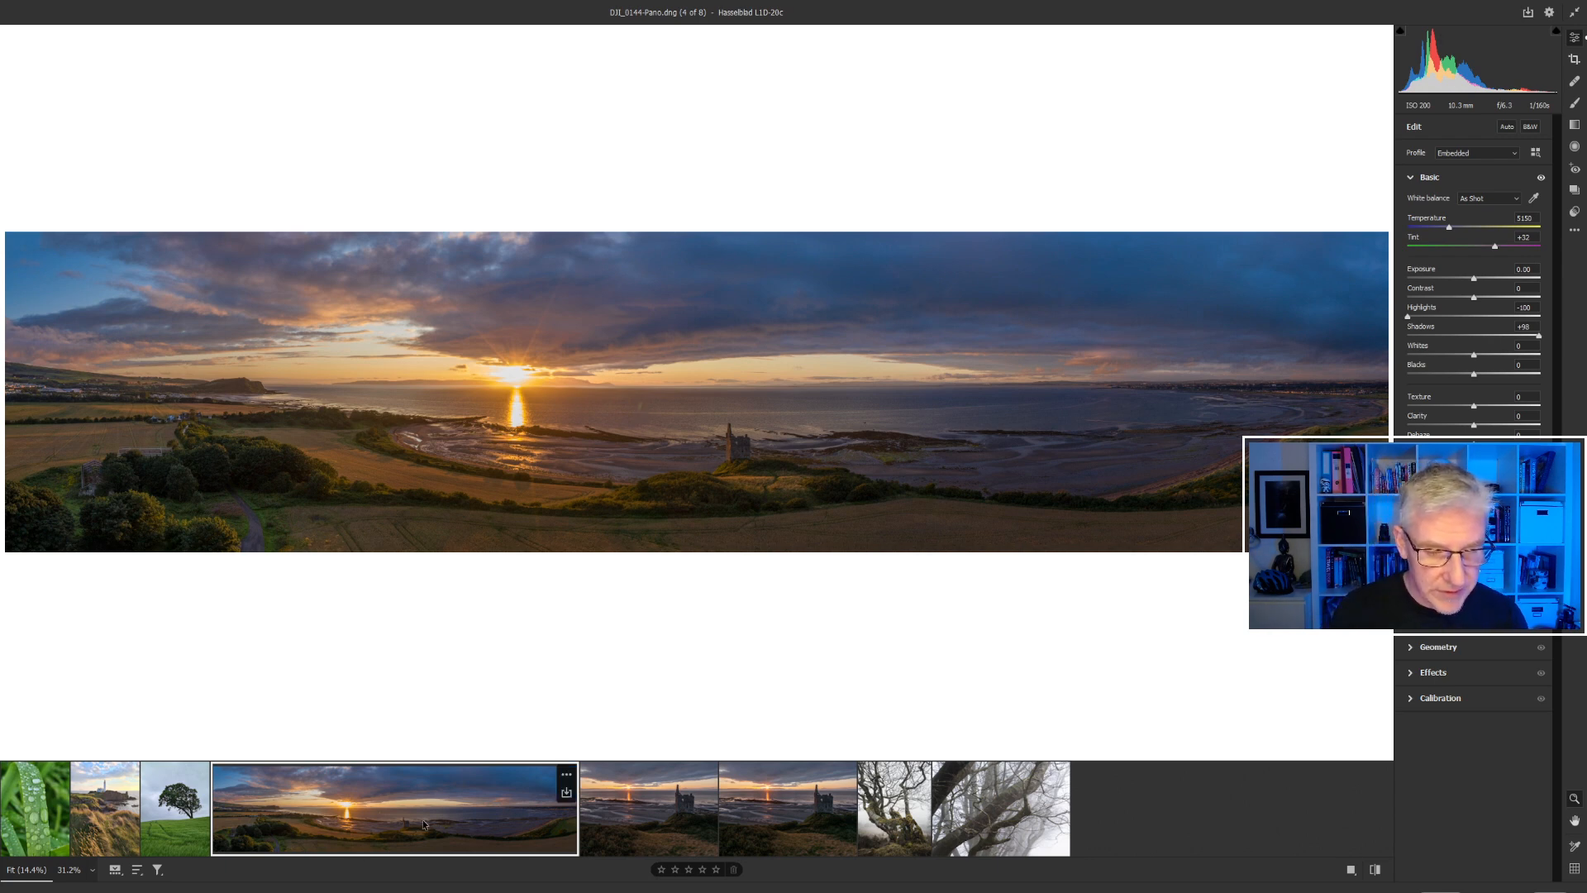
# - Create a Super Resolution enhanced copy of the sunset panorama and inspect that copy
pyautogui.rightClick(423, 824)
pyautogui.click(479, 724)
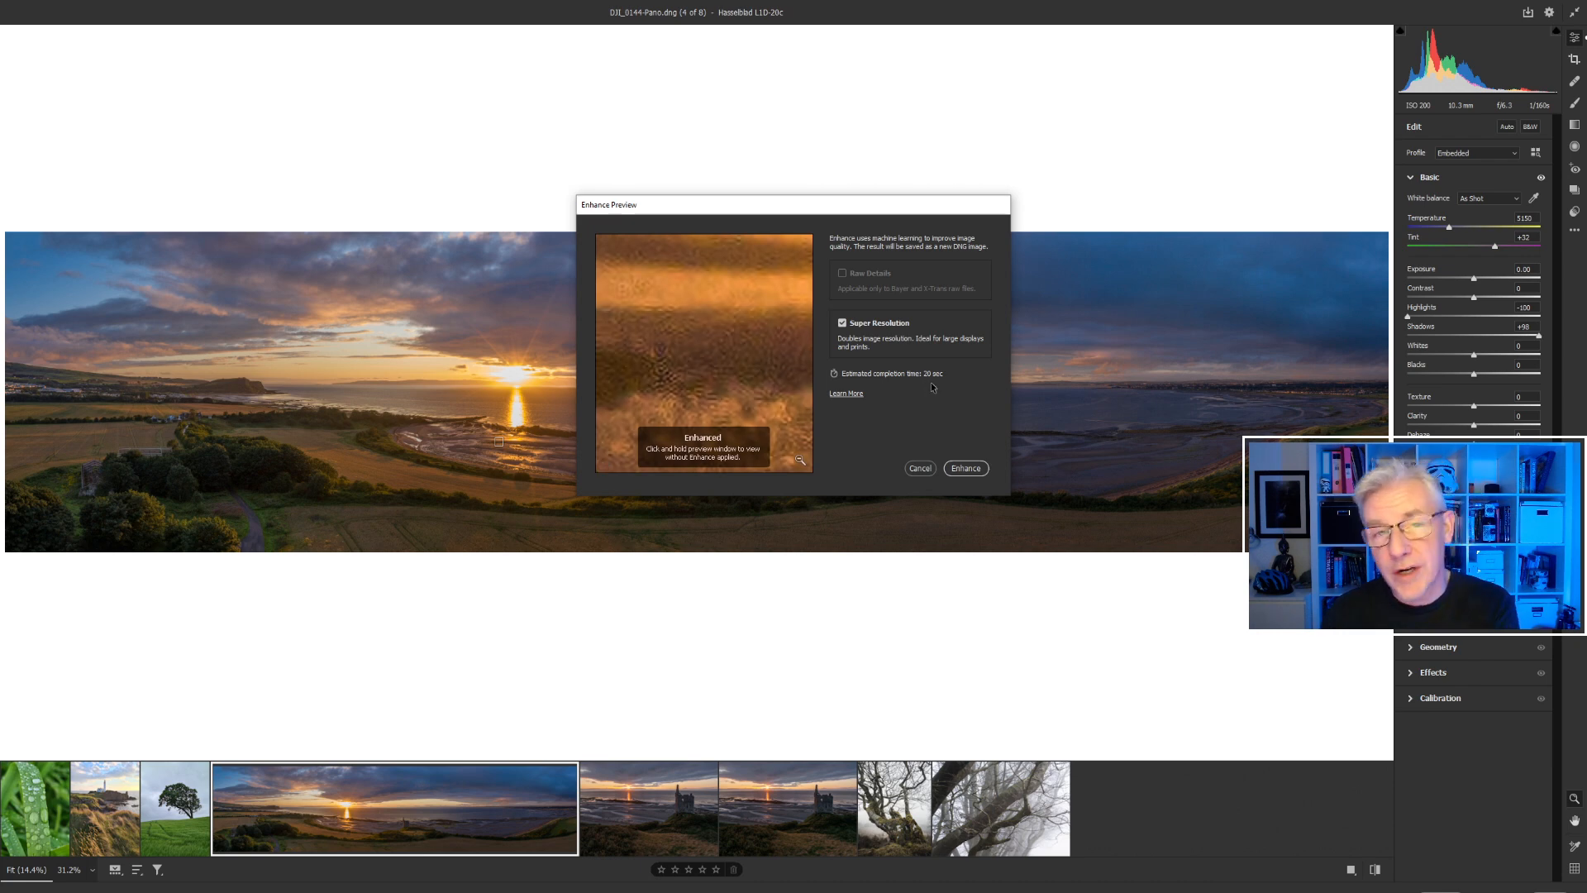
pyautogui.click(965, 468)
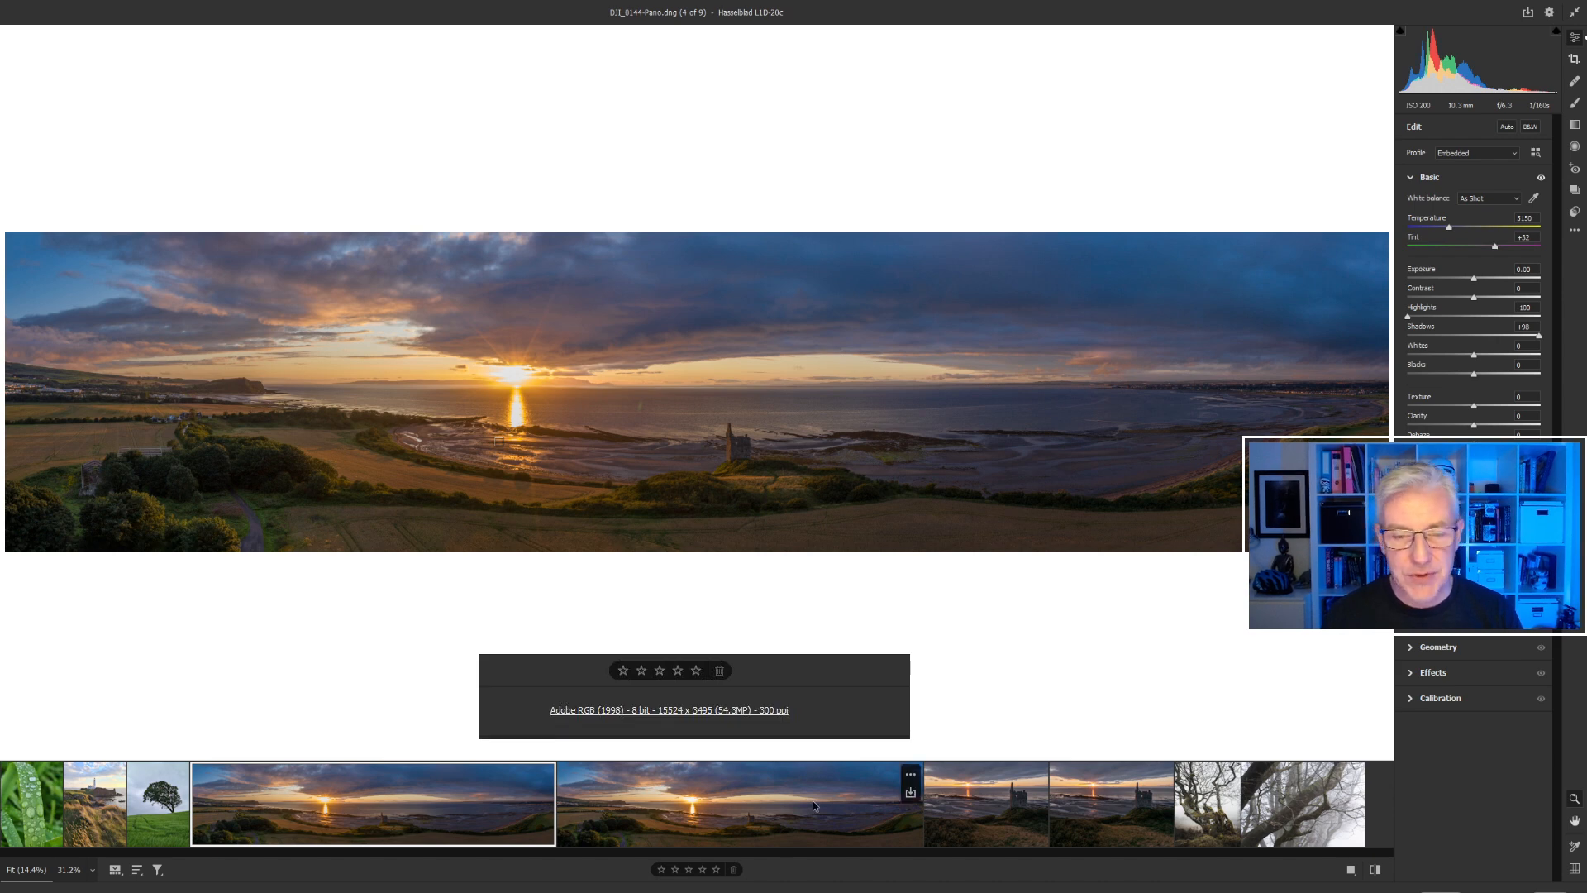
pyautogui.click(777, 815)
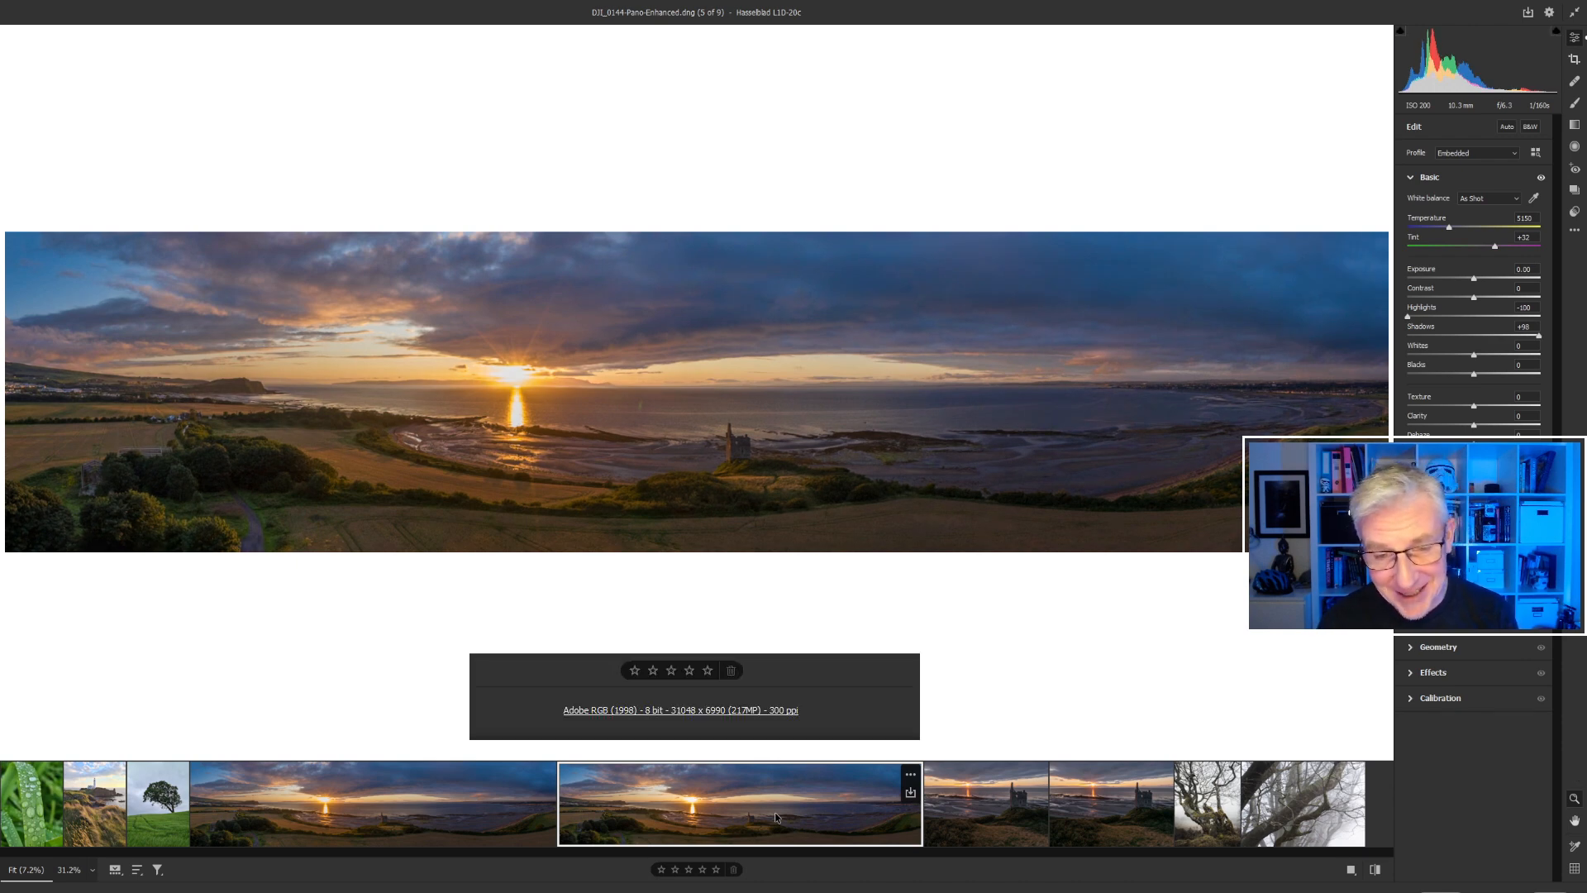
pyautogui.moveTo(728, 462)
pyautogui.mouseDown()
pyautogui.moveTo(991, 487)
pyautogui.moveTo(731, 489)
pyautogui.mouseUp()
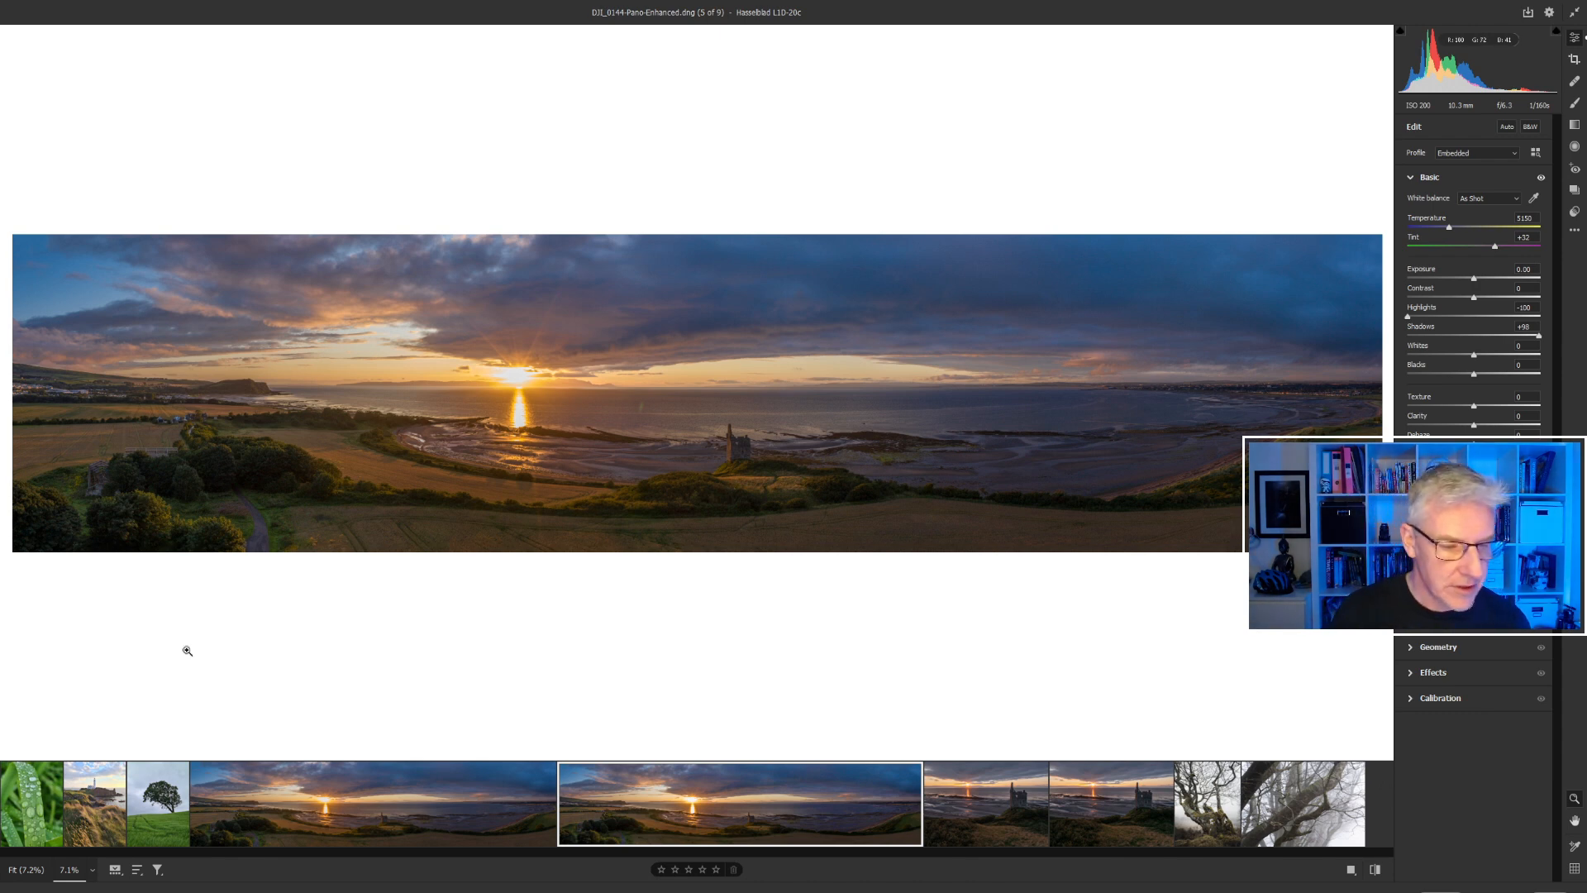
# - Check the lone tree JPEG at 100% and create an enhanced copy of it with Super Resolution
pyautogui.click(154, 821)
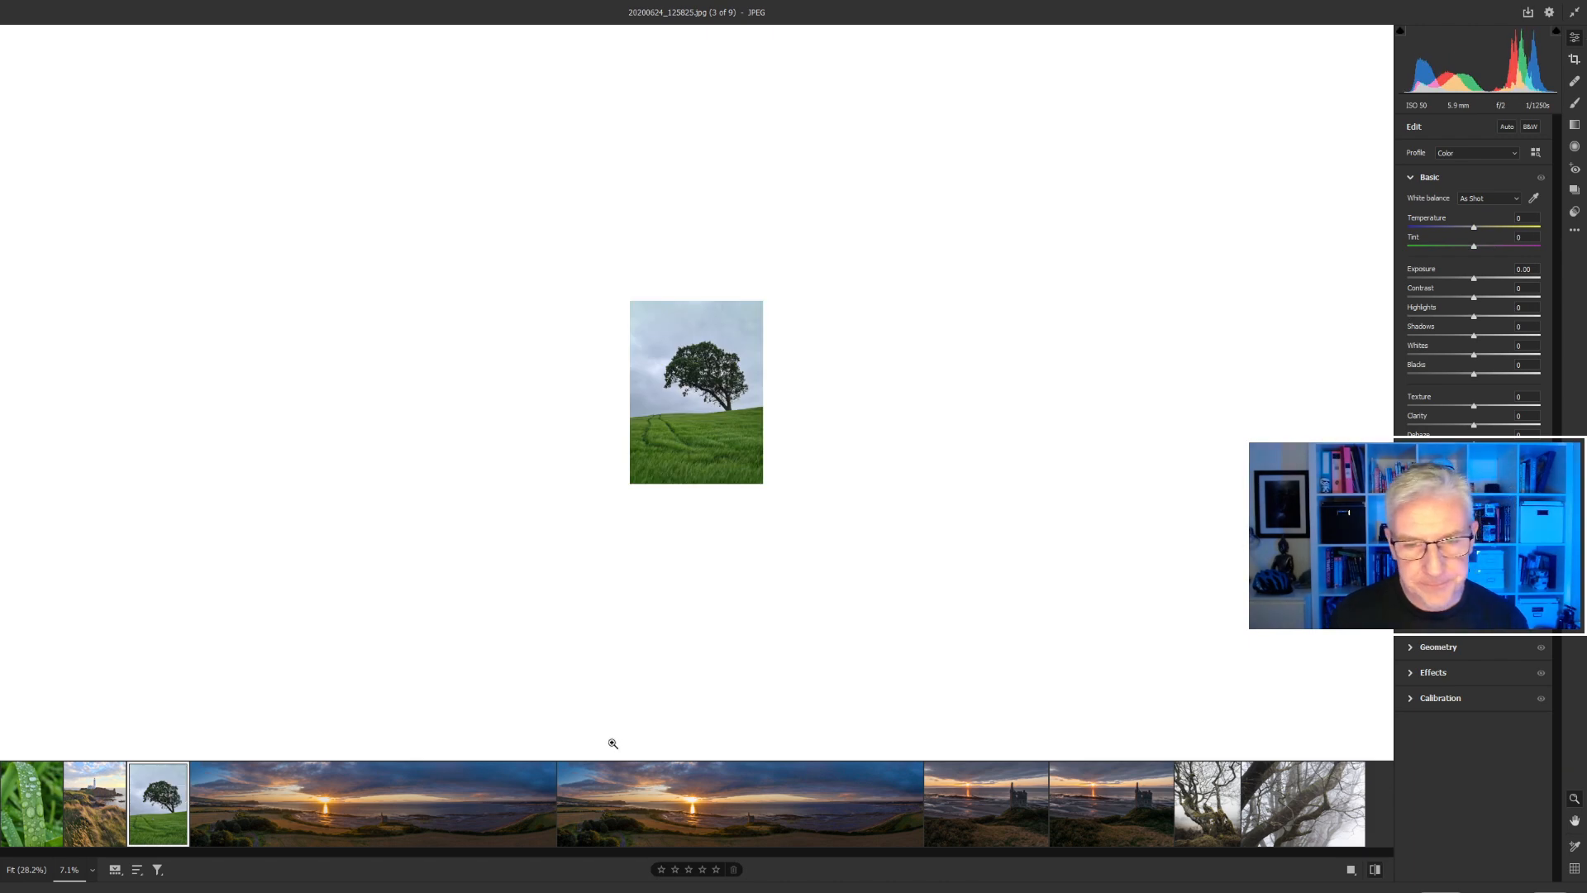
pyautogui.click(92, 870)
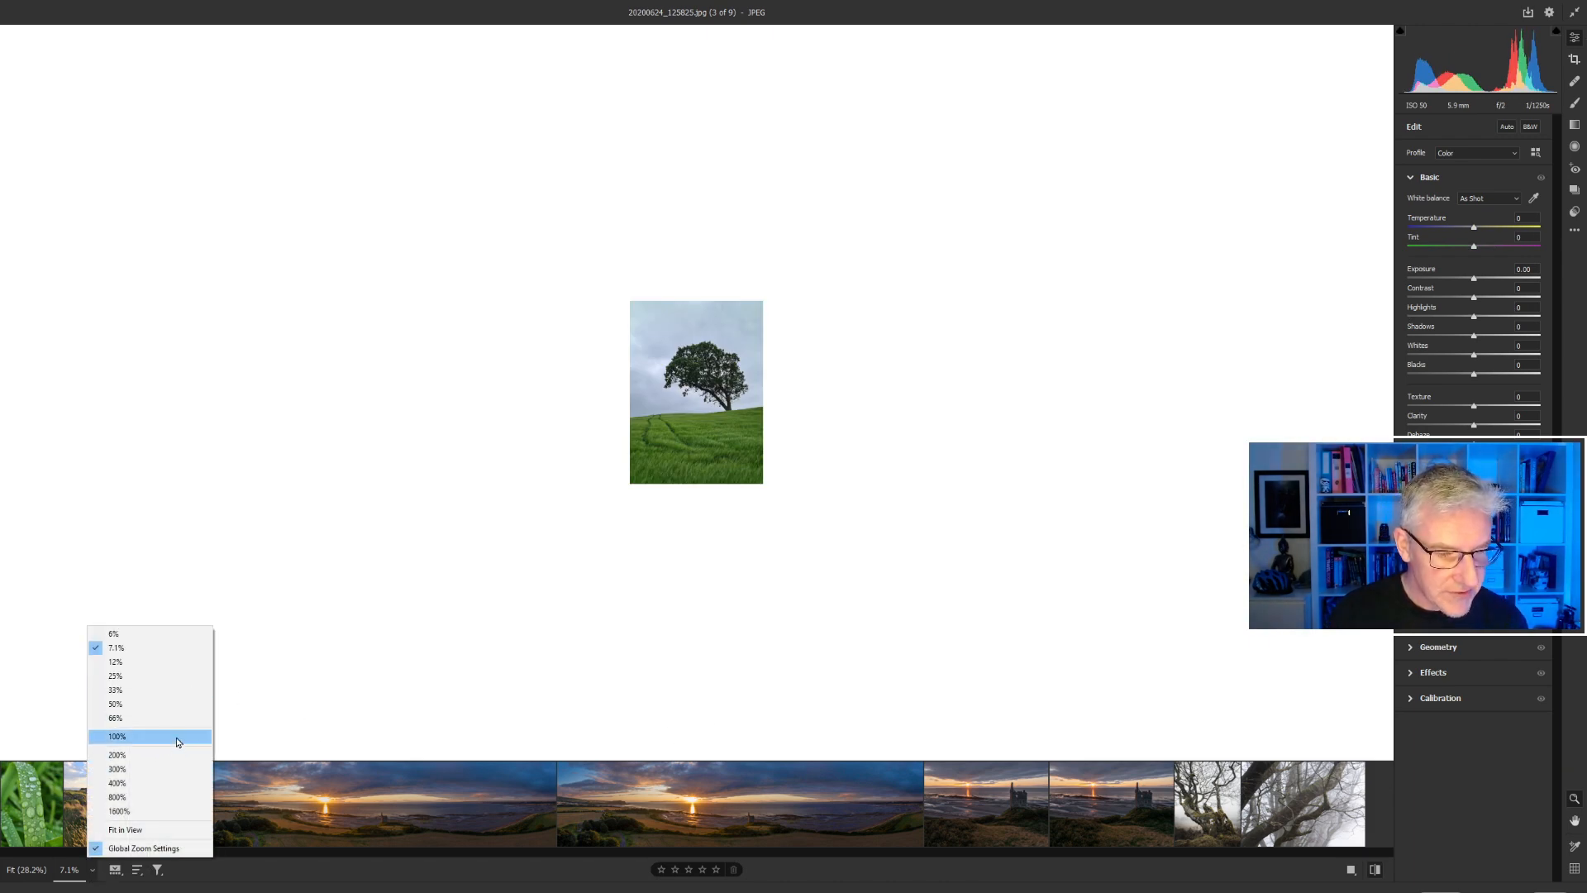
pyautogui.click(117, 736)
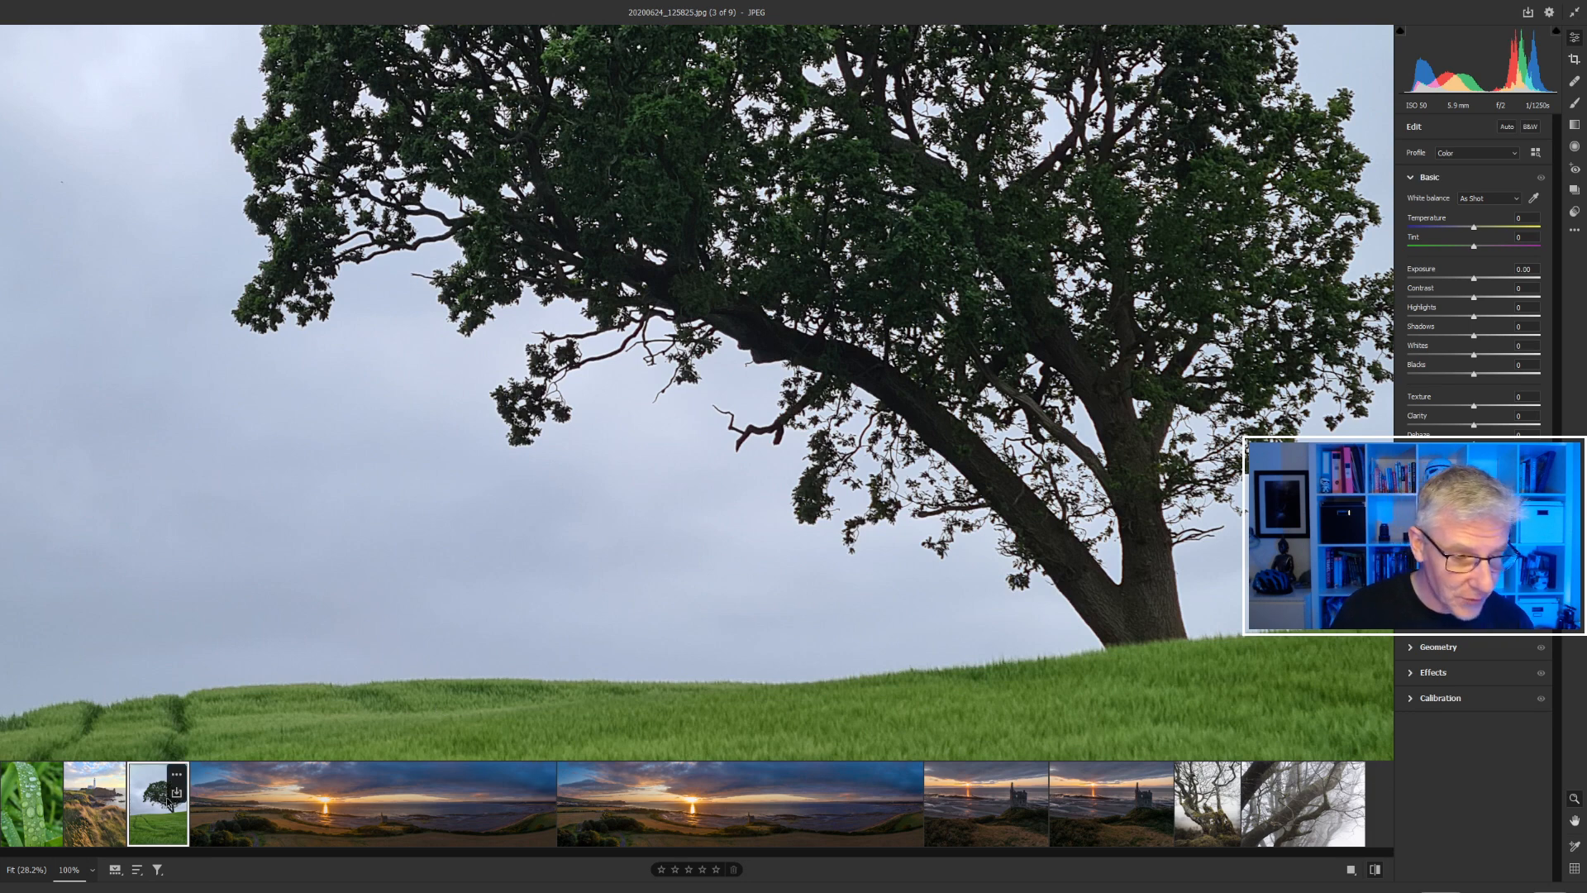
pyautogui.click(89, 874)
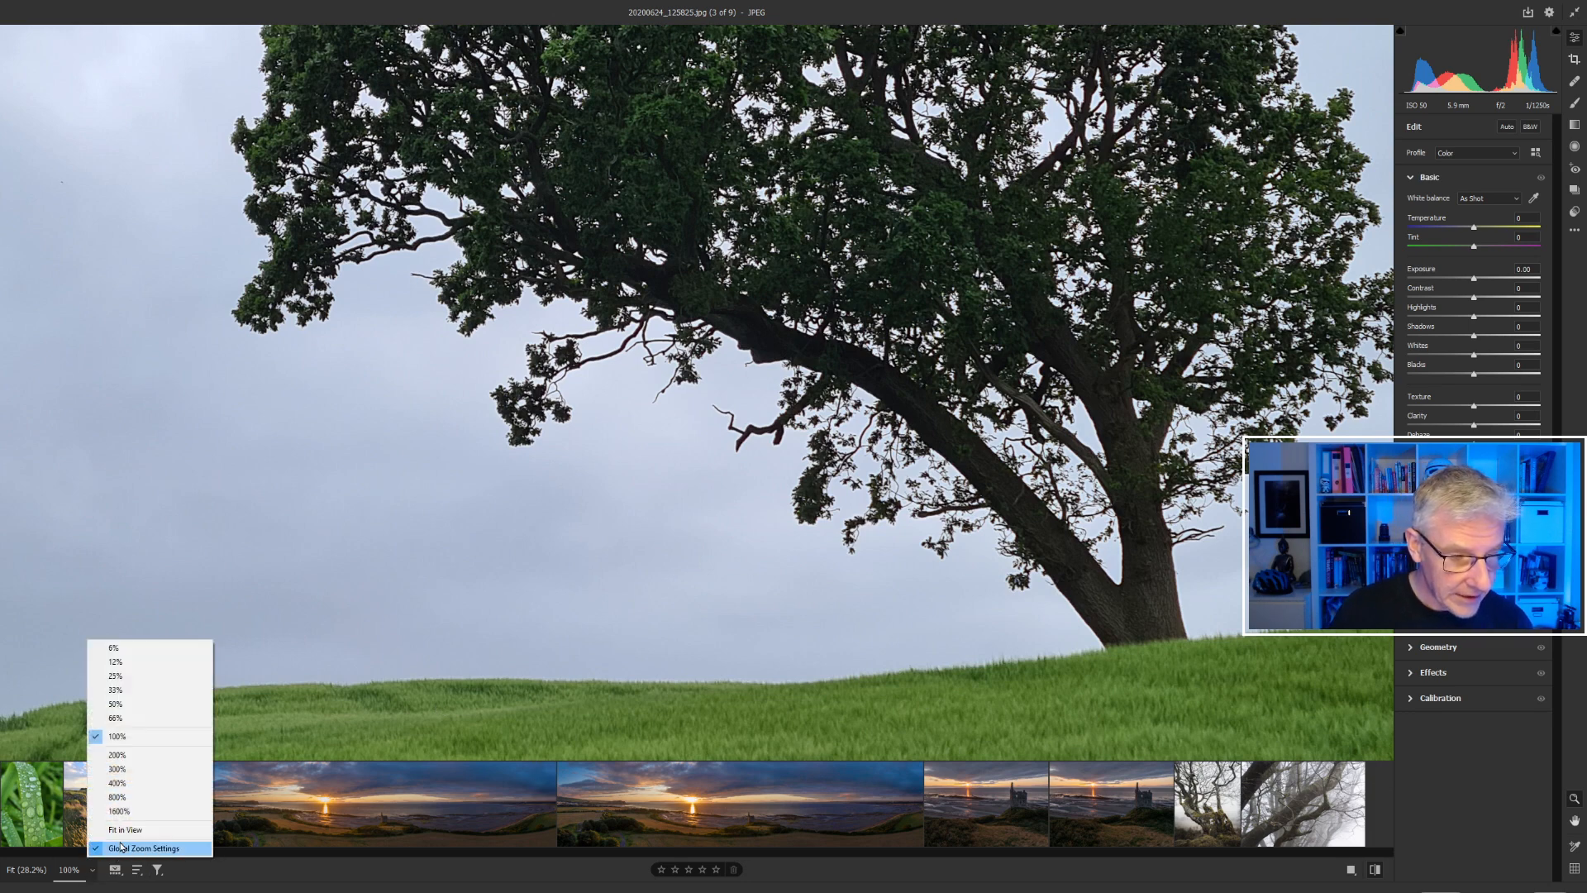
pyautogui.click(115, 829)
pyautogui.rightClick(146, 826)
pyautogui.click(277, 724)
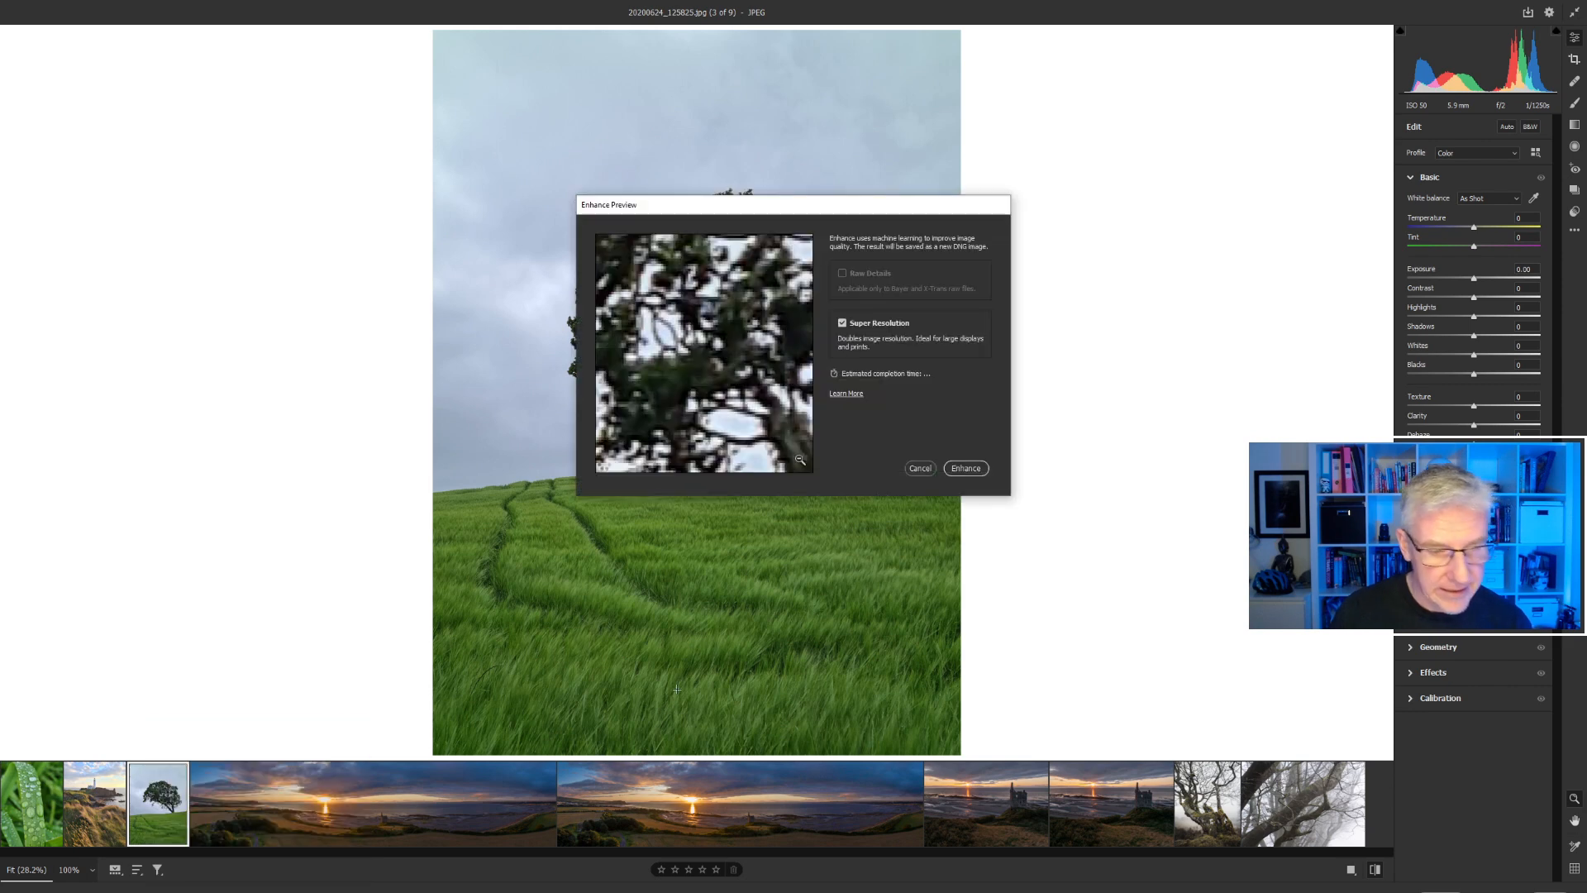
pyautogui.click(966, 469)
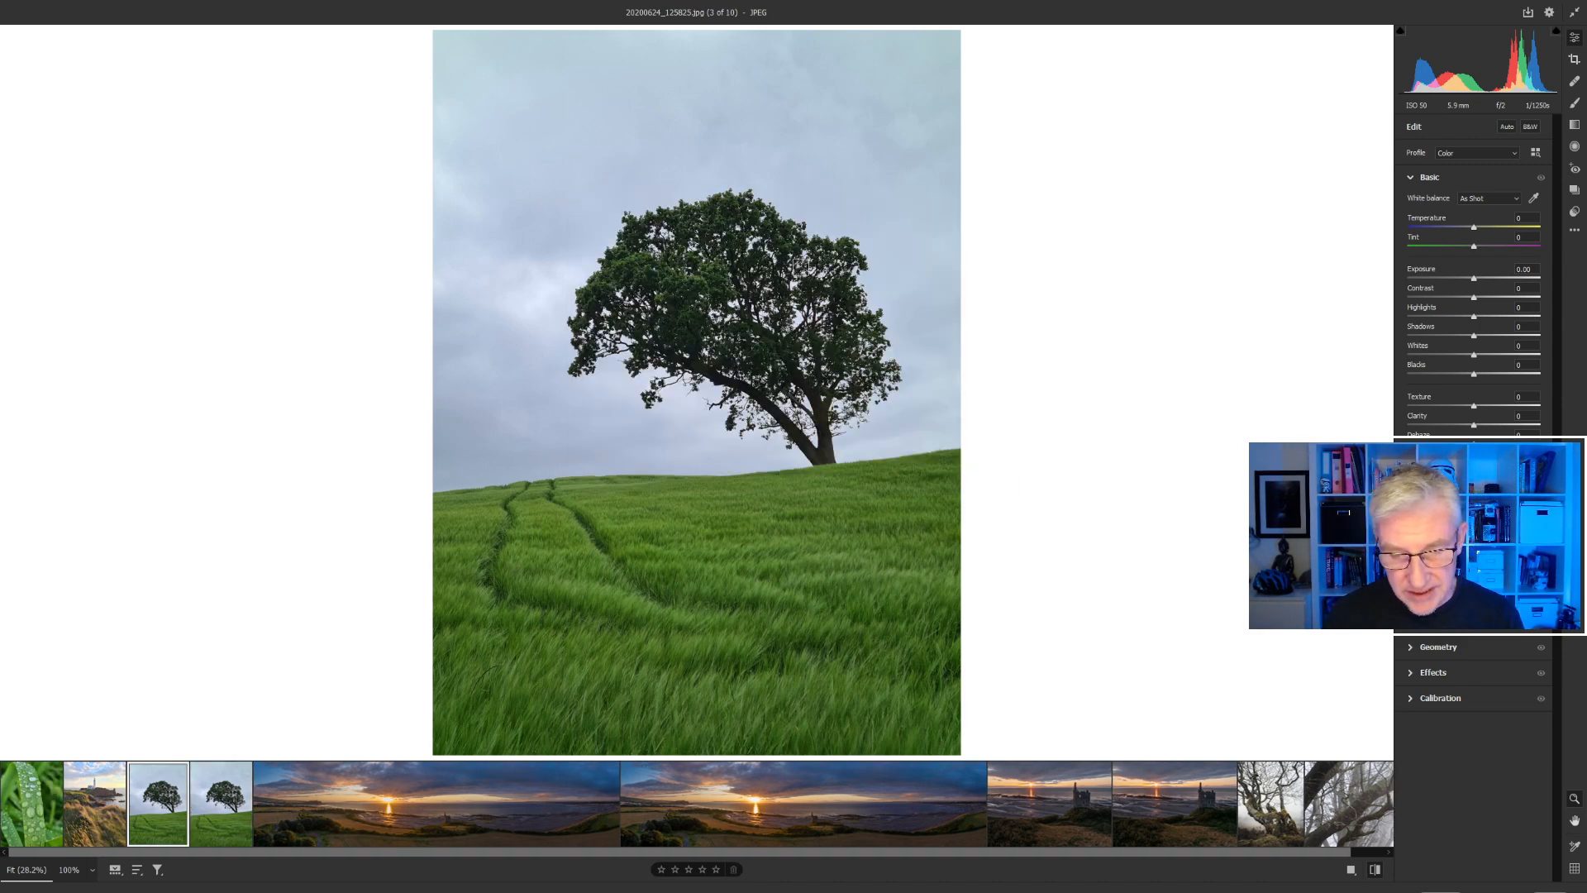
# - Examine the foliage and branches of the enhanced lone tree copy up close at about 60% zoom
pyautogui.click(223, 810)
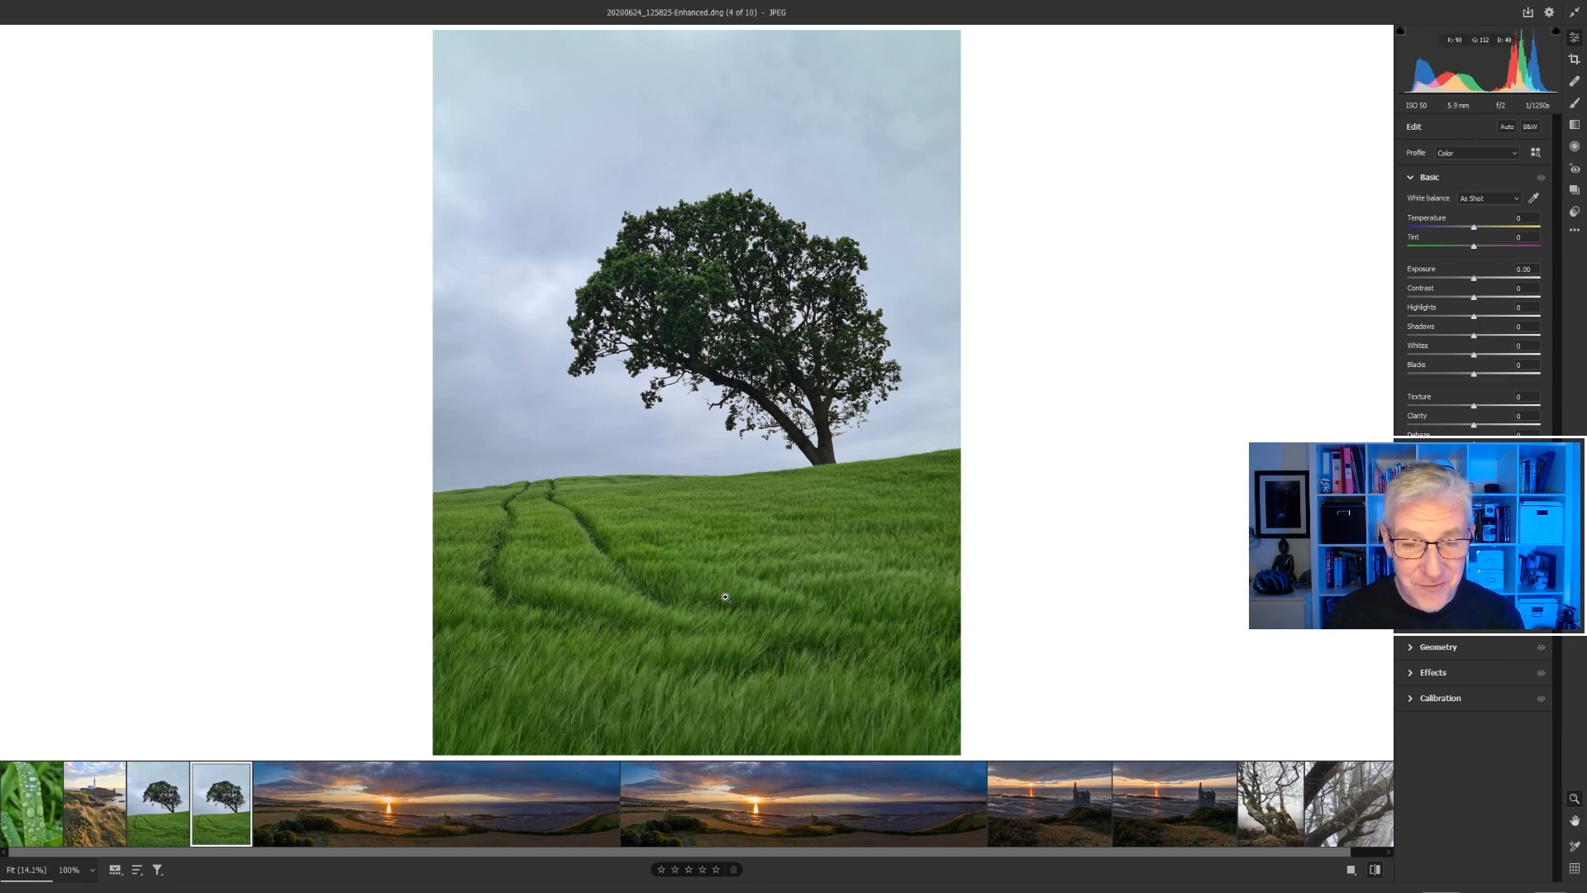
pyautogui.moveTo(694, 484); pyautogui.dragTo(876, 501)
pyautogui.press('h')
pyautogui.moveTo(918, 272); pyautogui.dragTo(868, 686)
pyautogui.moveTo(634, 173); pyautogui.dragTo(777, 397)
pyautogui.press('z')
pyautogui.press('space')
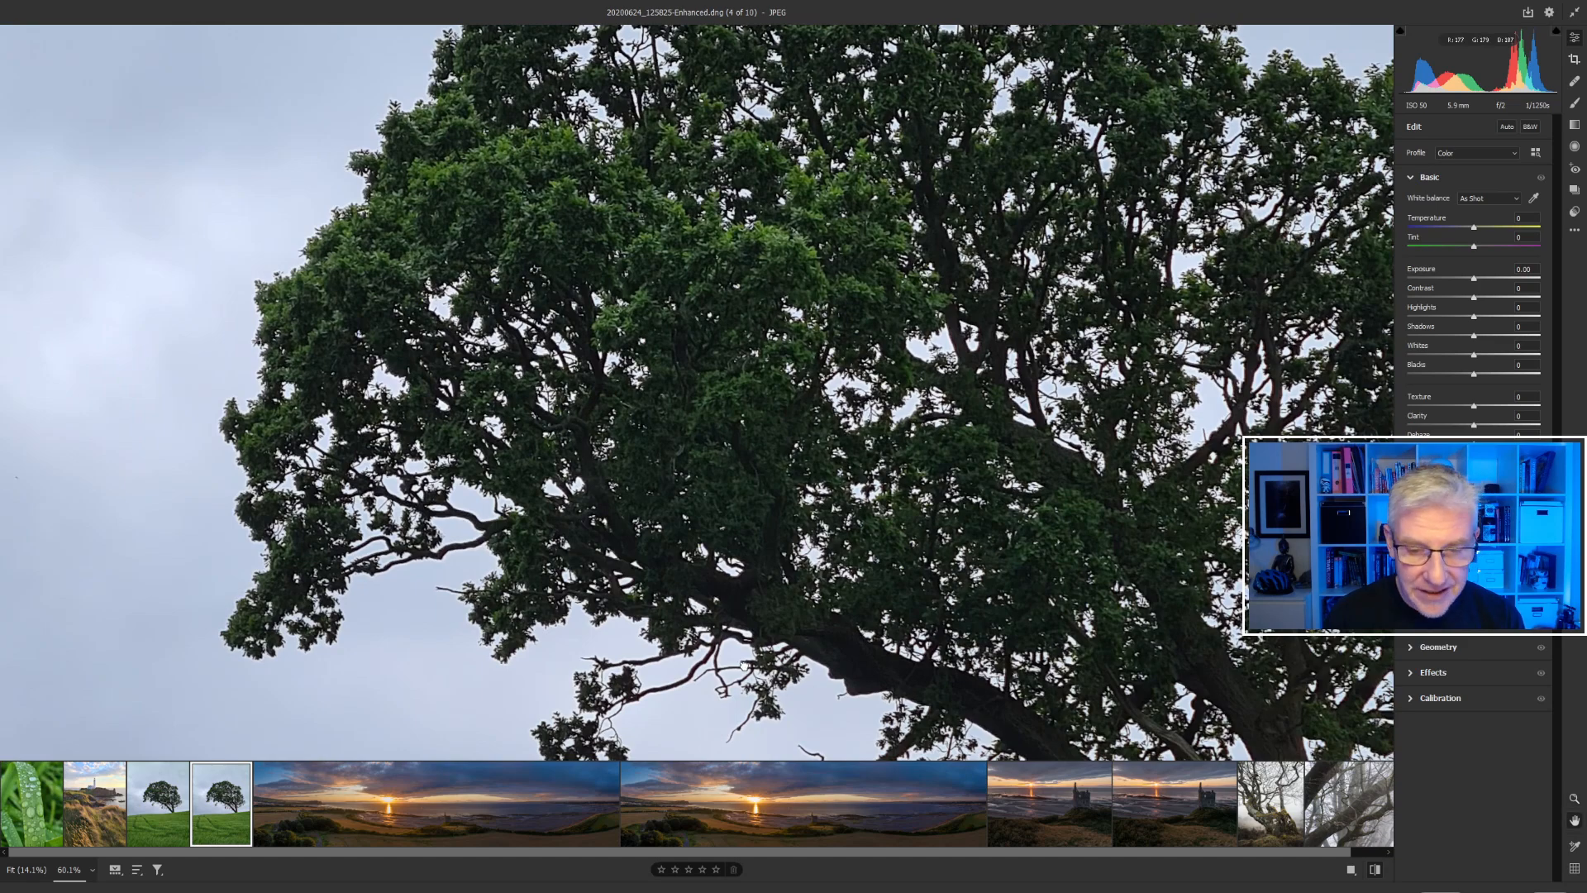
pyautogui.moveTo(746, 666); pyautogui.dragTo(748, 266)
pyautogui.moveTo(790, 677); pyautogui.dragTo(777, 177)
pyautogui.moveTo(793, 345); pyautogui.dragTo(704, 148)
pyautogui.moveTo(844, 265); pyautogui.dragTo(836, 652)
pyautogui.moveTo(843, 461); pyautogui.dragTo(848, 656)
pyautogui.moveTo(906, 200); pyautogui.dragTo(923, 714)
pyautogui.moveTo(682, 237); pyautogui.dragTo(901, 335)
# - Compare the original lone tree JPEG with its enhanced copy at about 60% zoom
pyautogui.moveTo(173, 814)
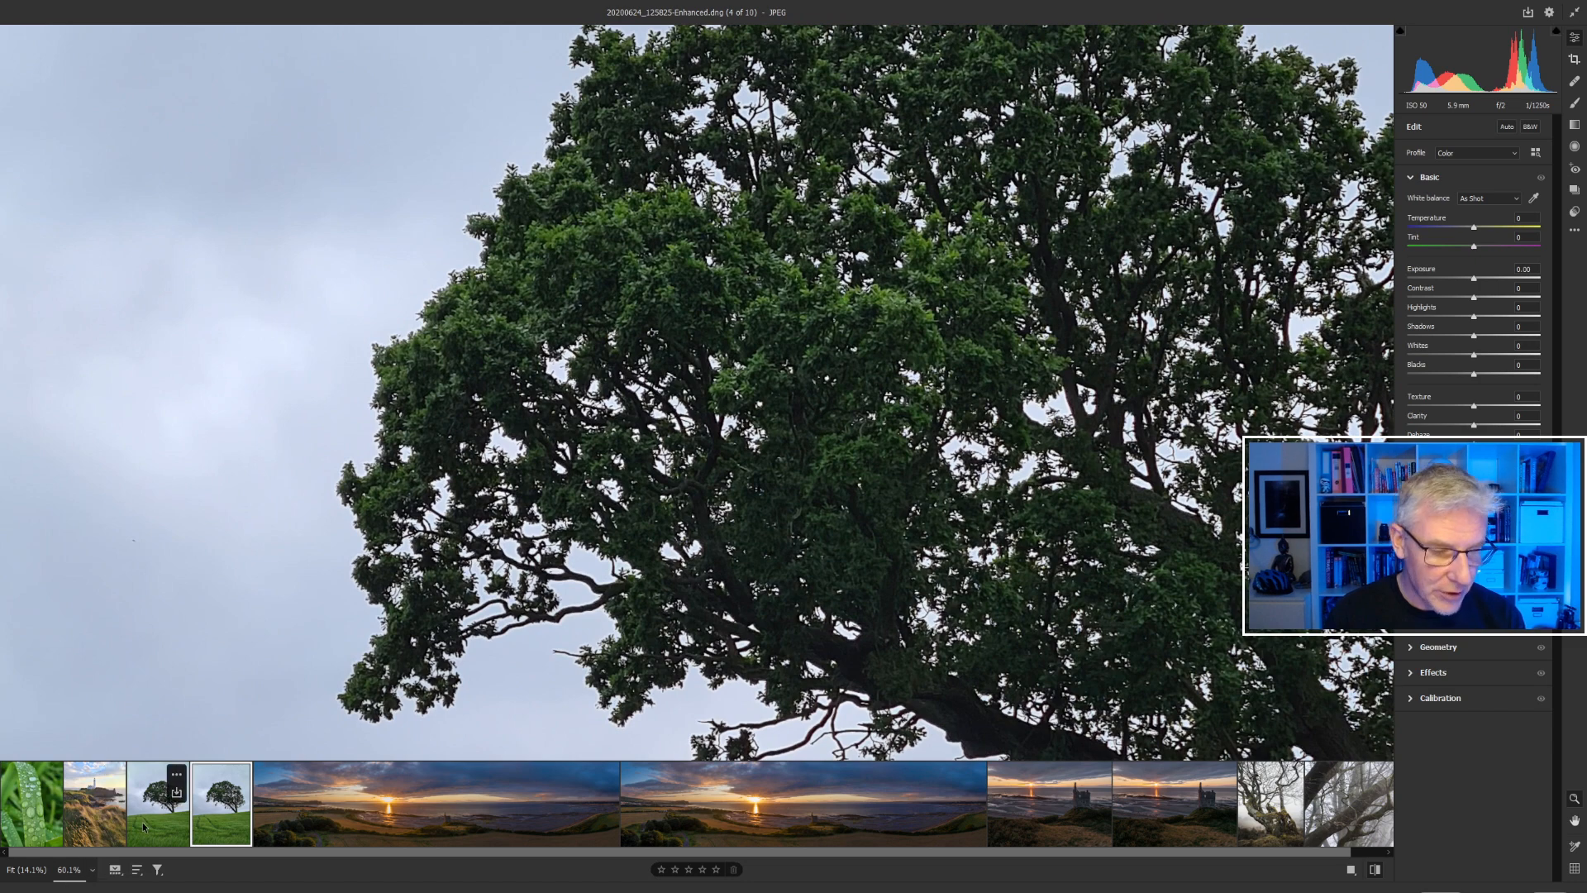
pyautogui.click(157, 815)
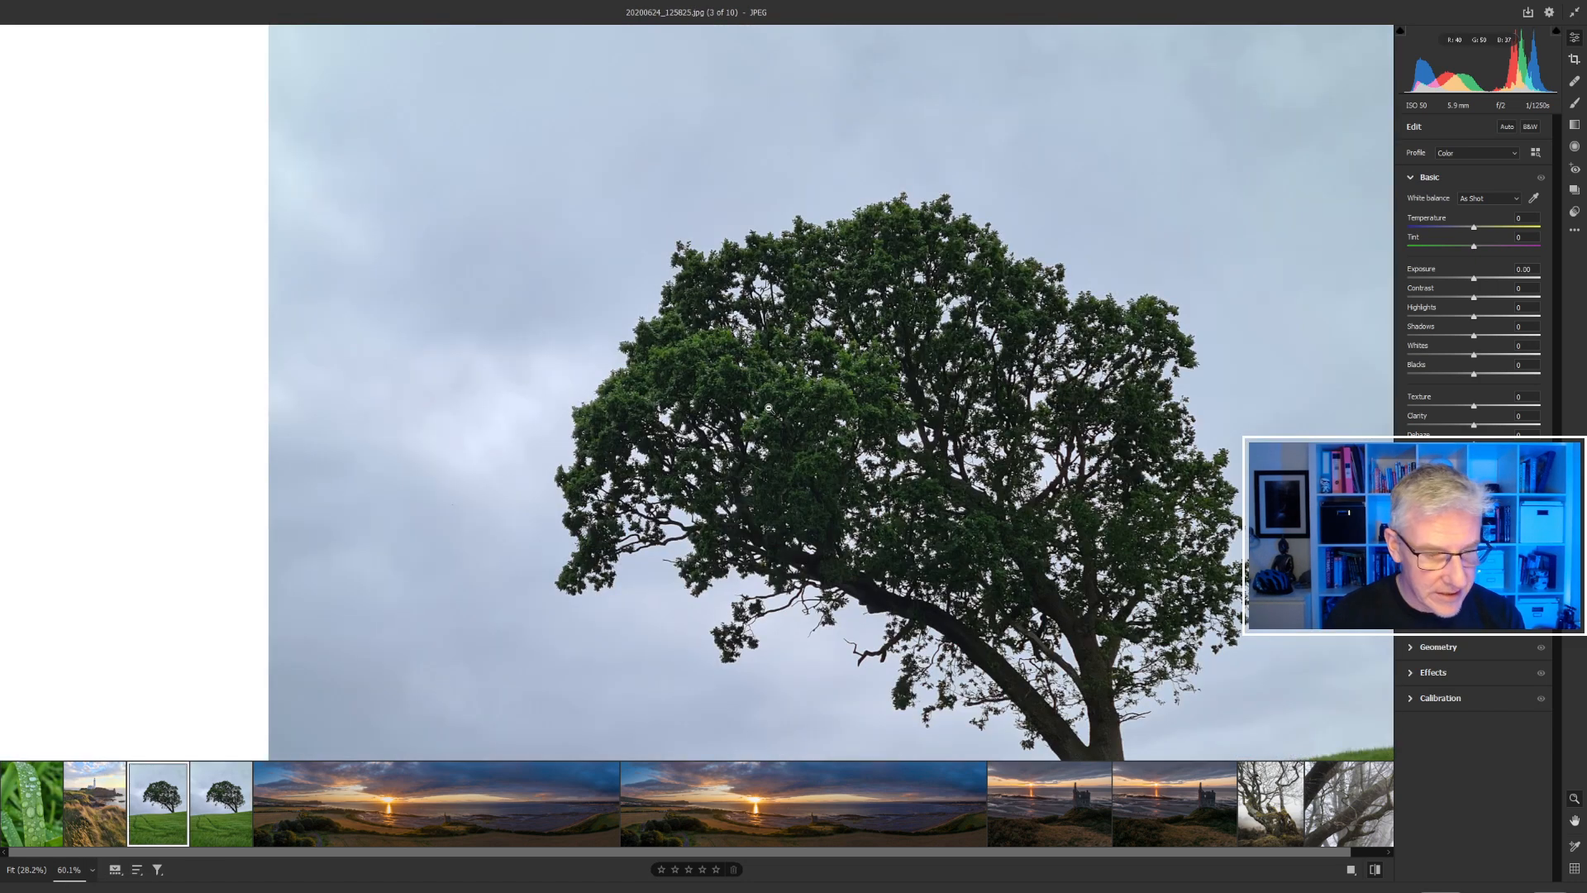
pyautogui.scroll(1, 785, 408)
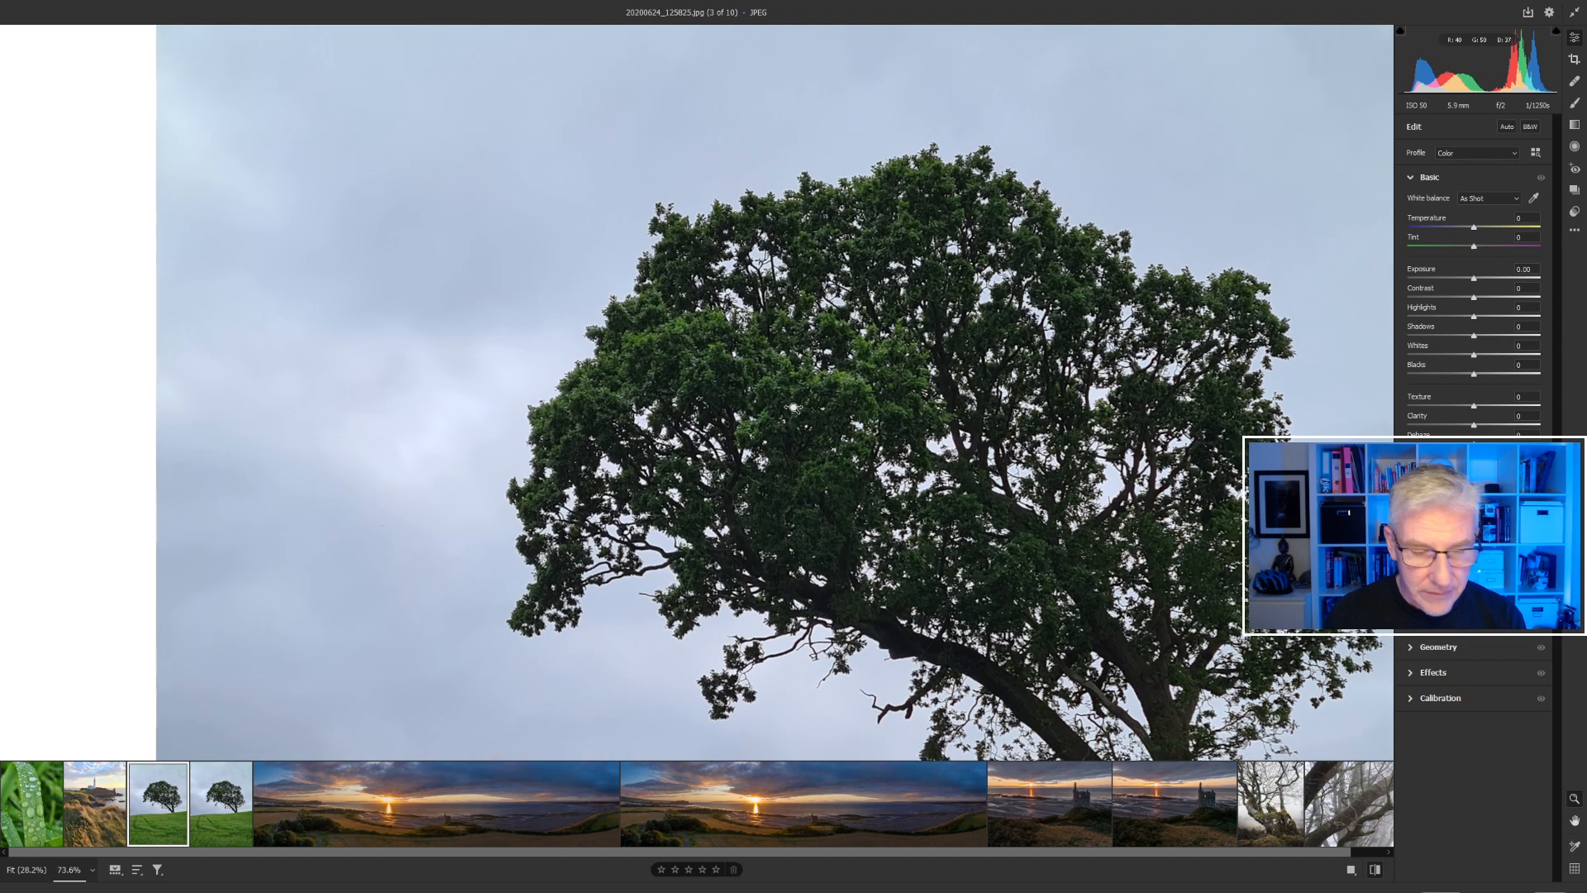
pyautogui.scroll(-2, 789, 407)
pyautogui.scroll(-1, 777, 406)
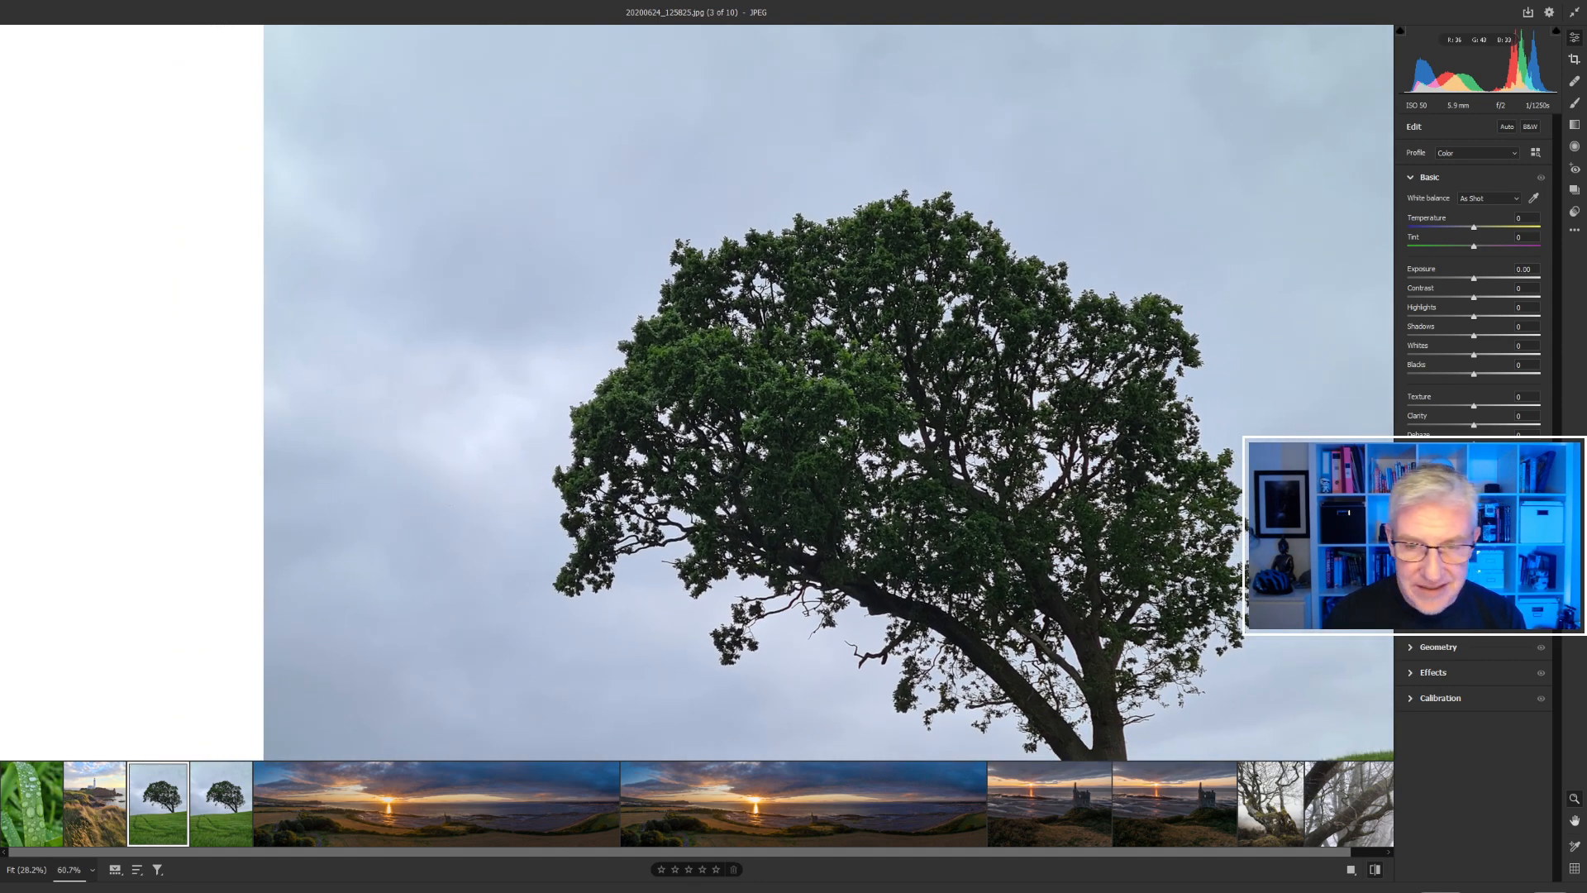
pyautogui.press('h')
pyautogui.moveTo(840, 469); pyautogui.dragTo(743, 390)
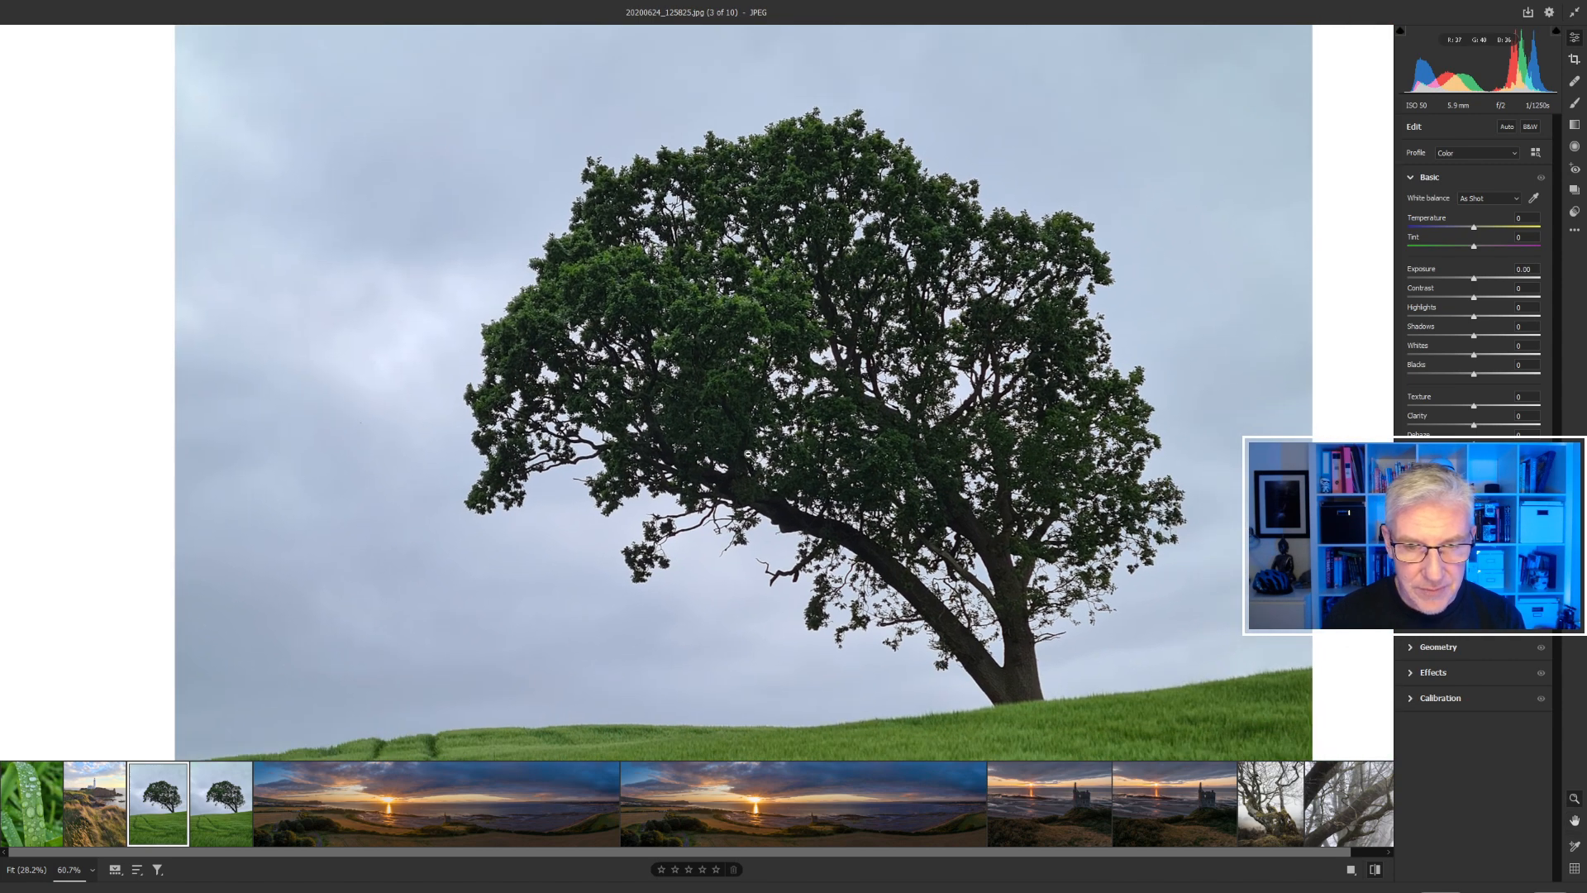
pyautogui.click(218, 821)
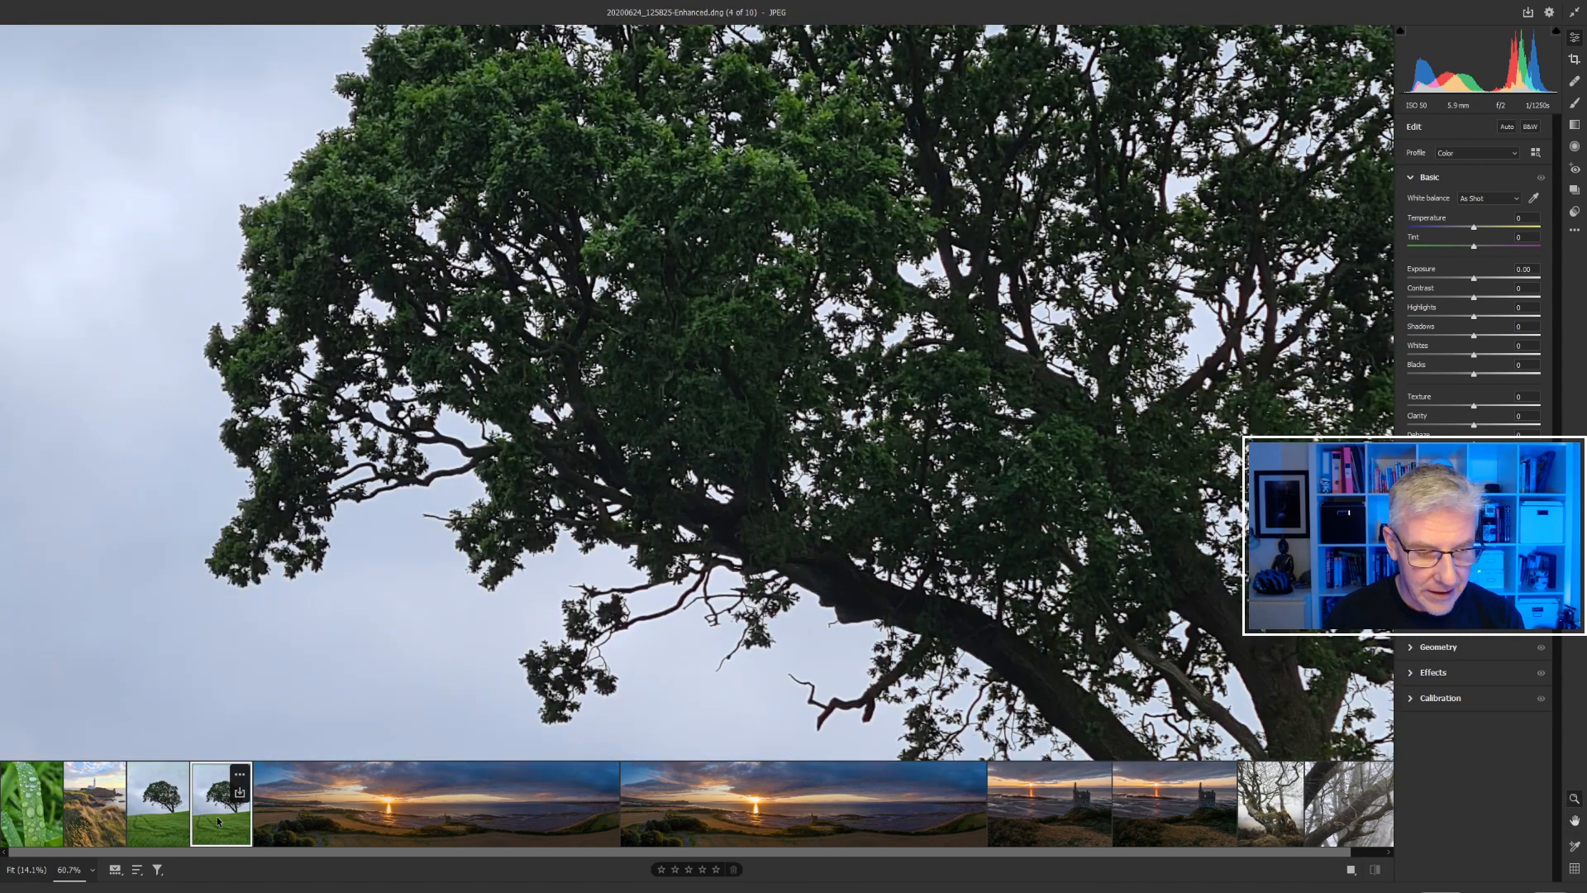
pyautogui.click(153, 818)
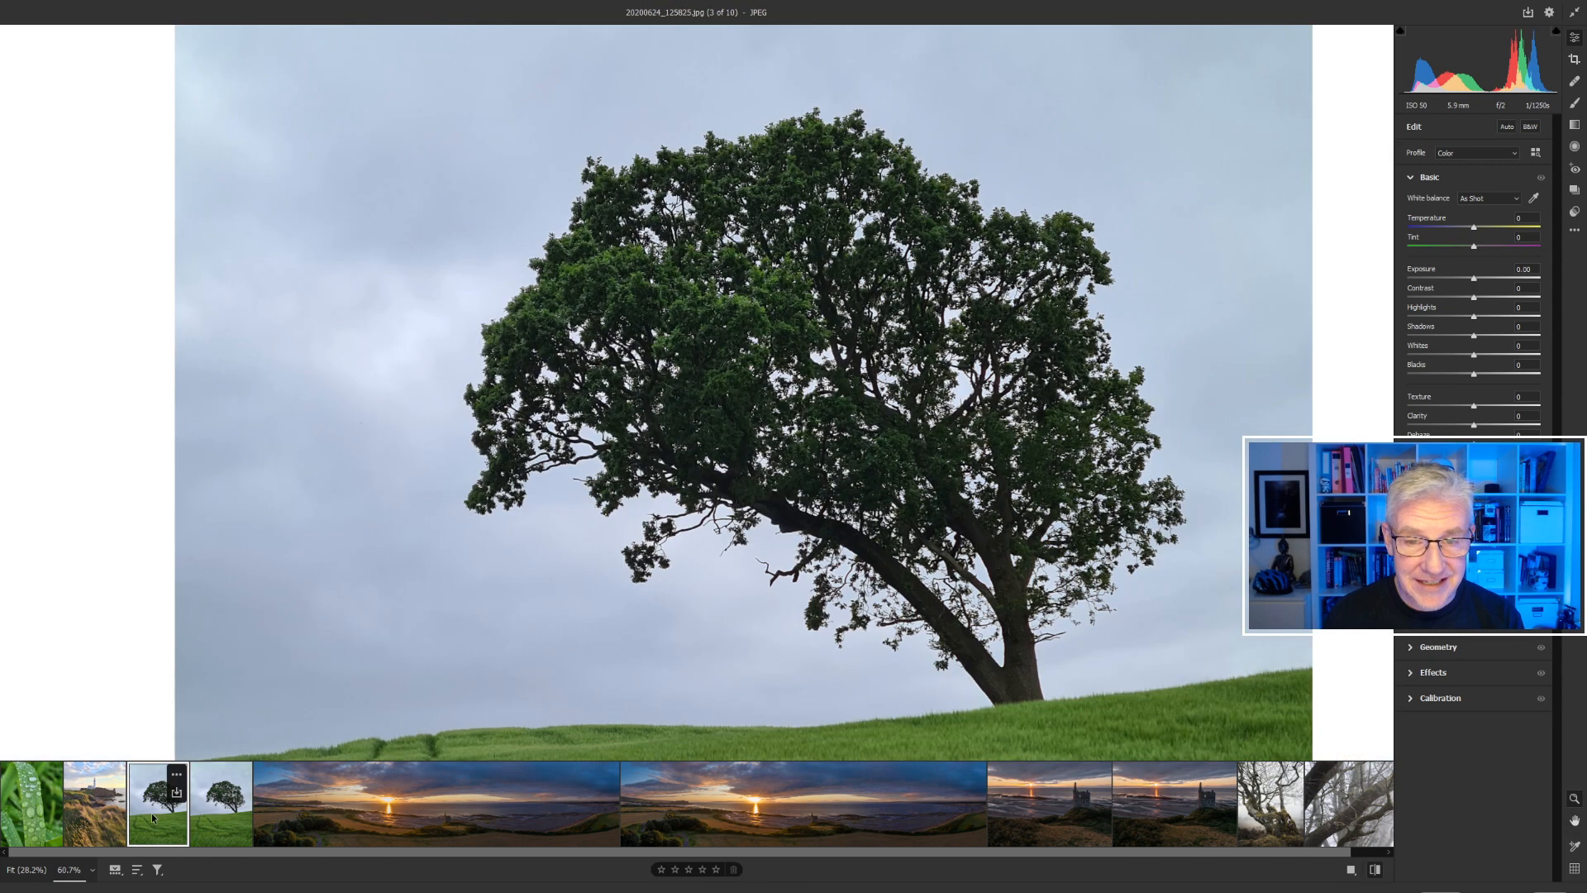
# - Create Super Resolution copies of the lighthouse and dewy leaf JPEGs, and compare the leaf's original with its enhanced copy
pyautogui.click(106, 823)
pyautogui.rightClick(106, 823)
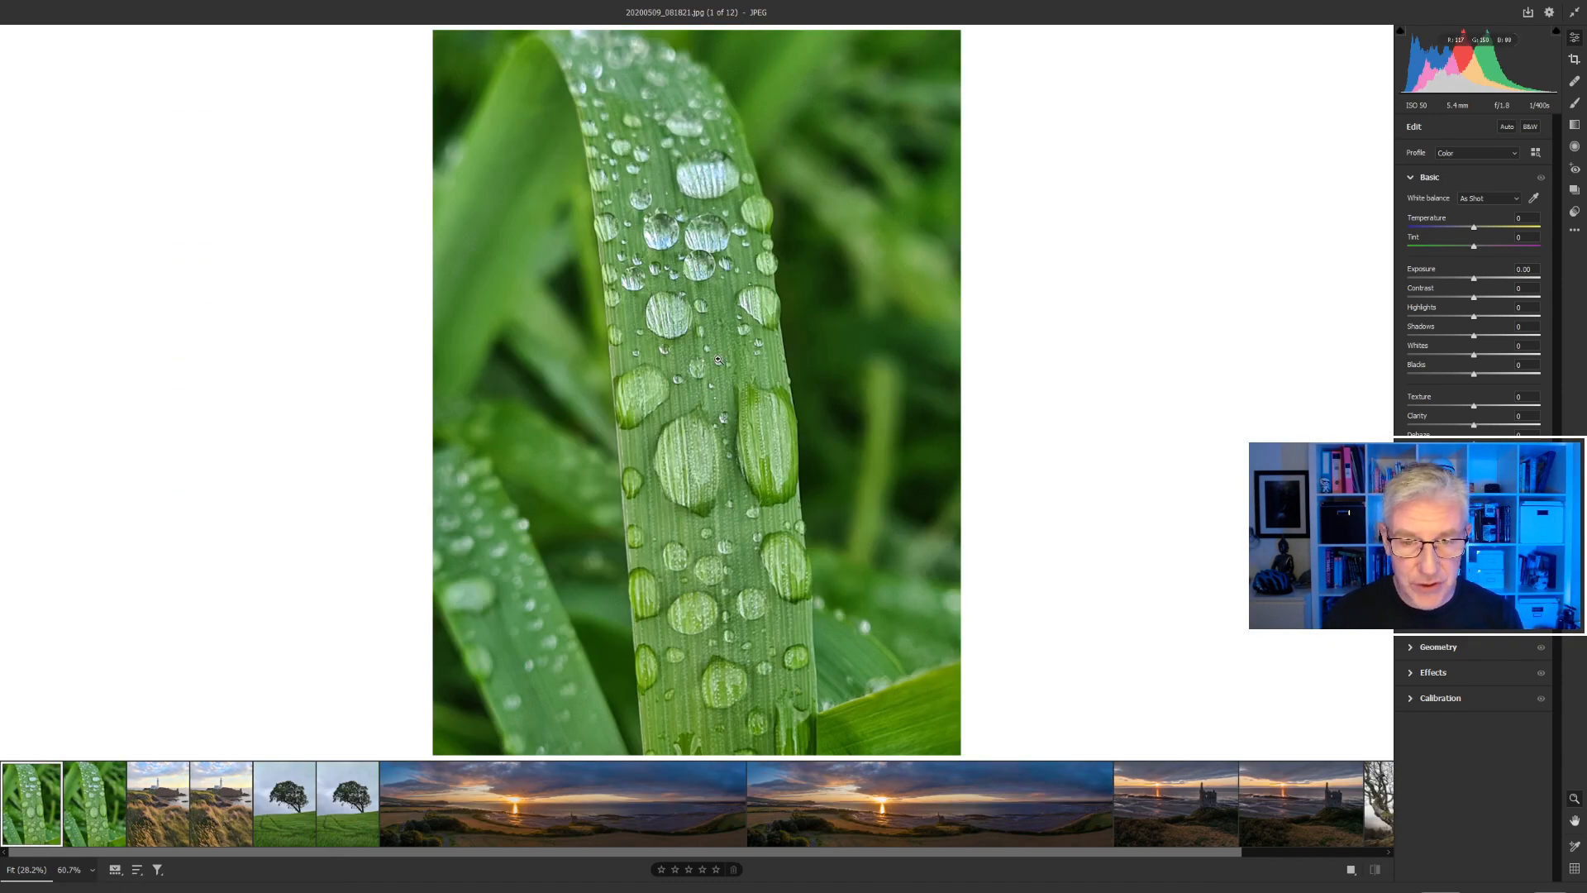
pyautogui.click(93, 796)
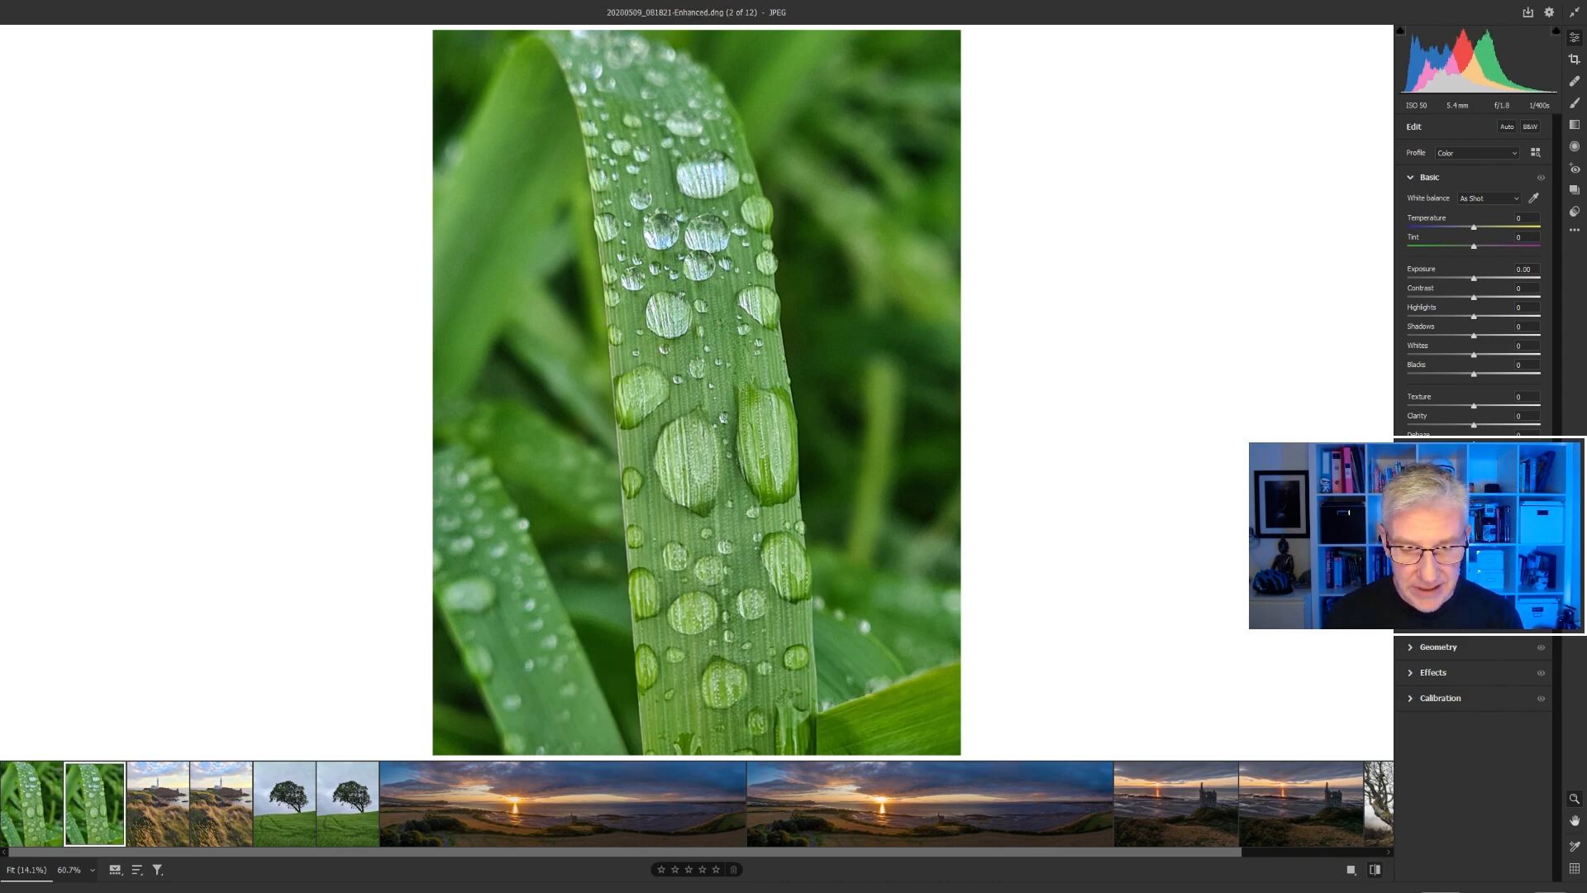
pyautogui.moveTo(685, 358); pyautogui.dragTo(783, 362)
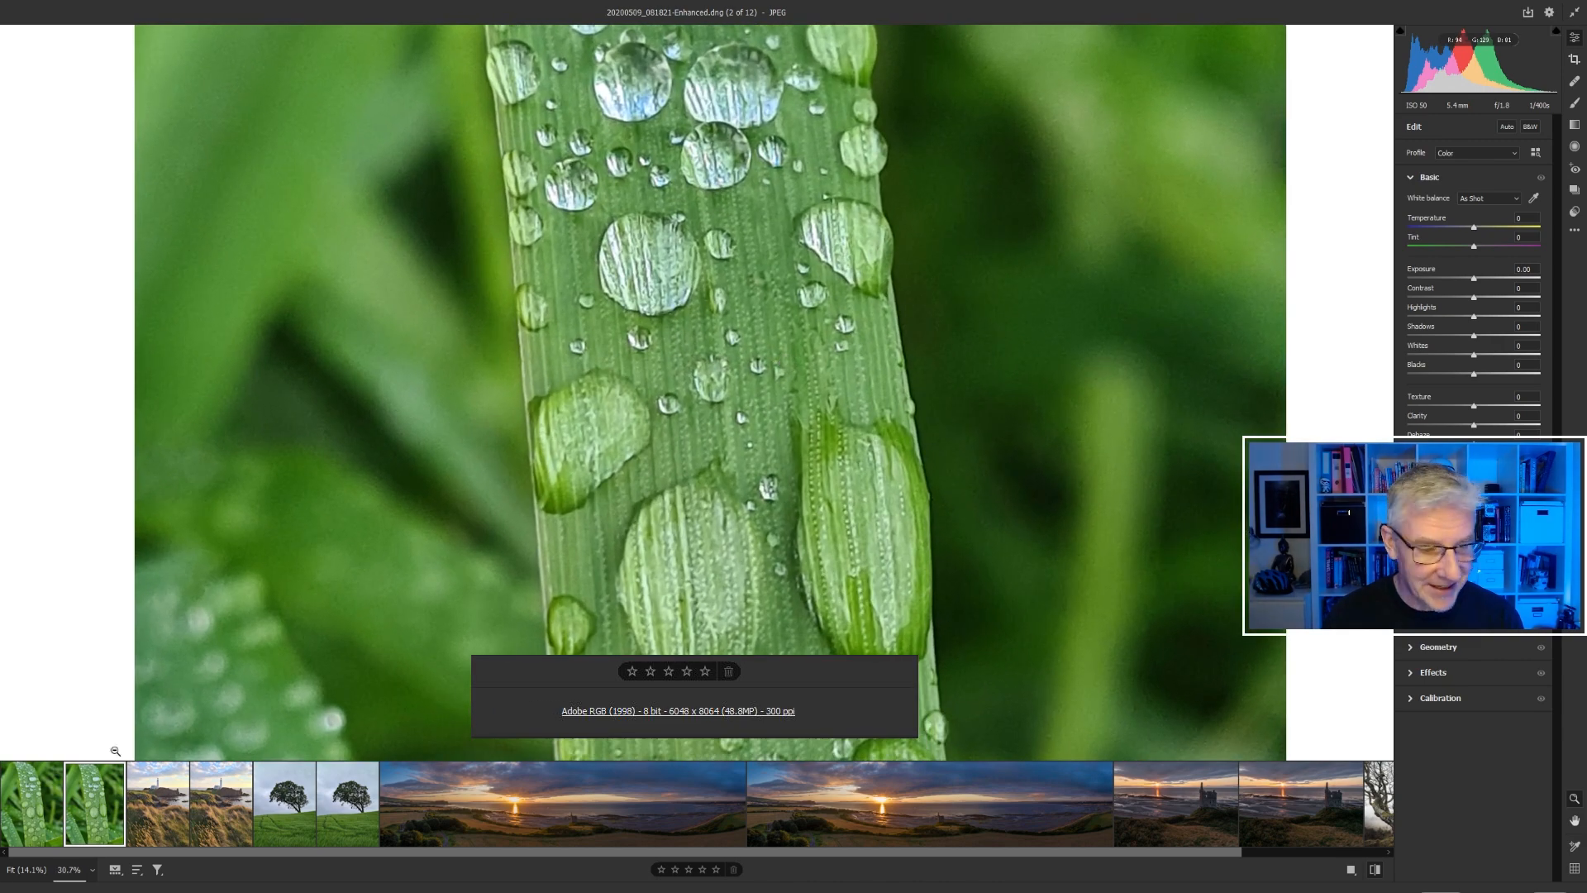
pyautogui.click(45, 814)
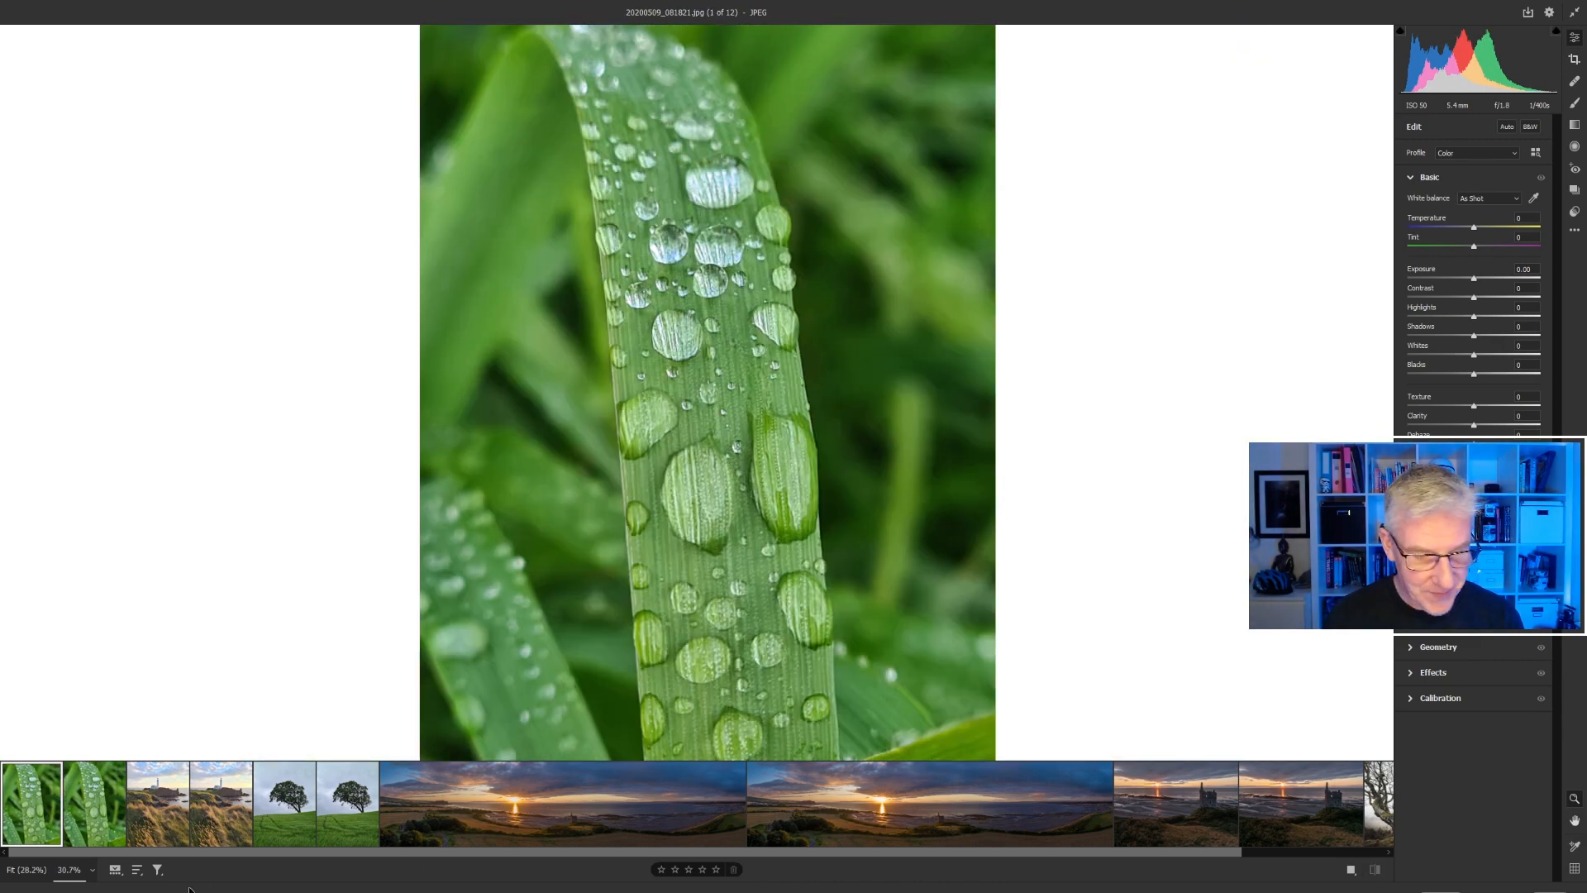
pyautogui.click(89, 830)
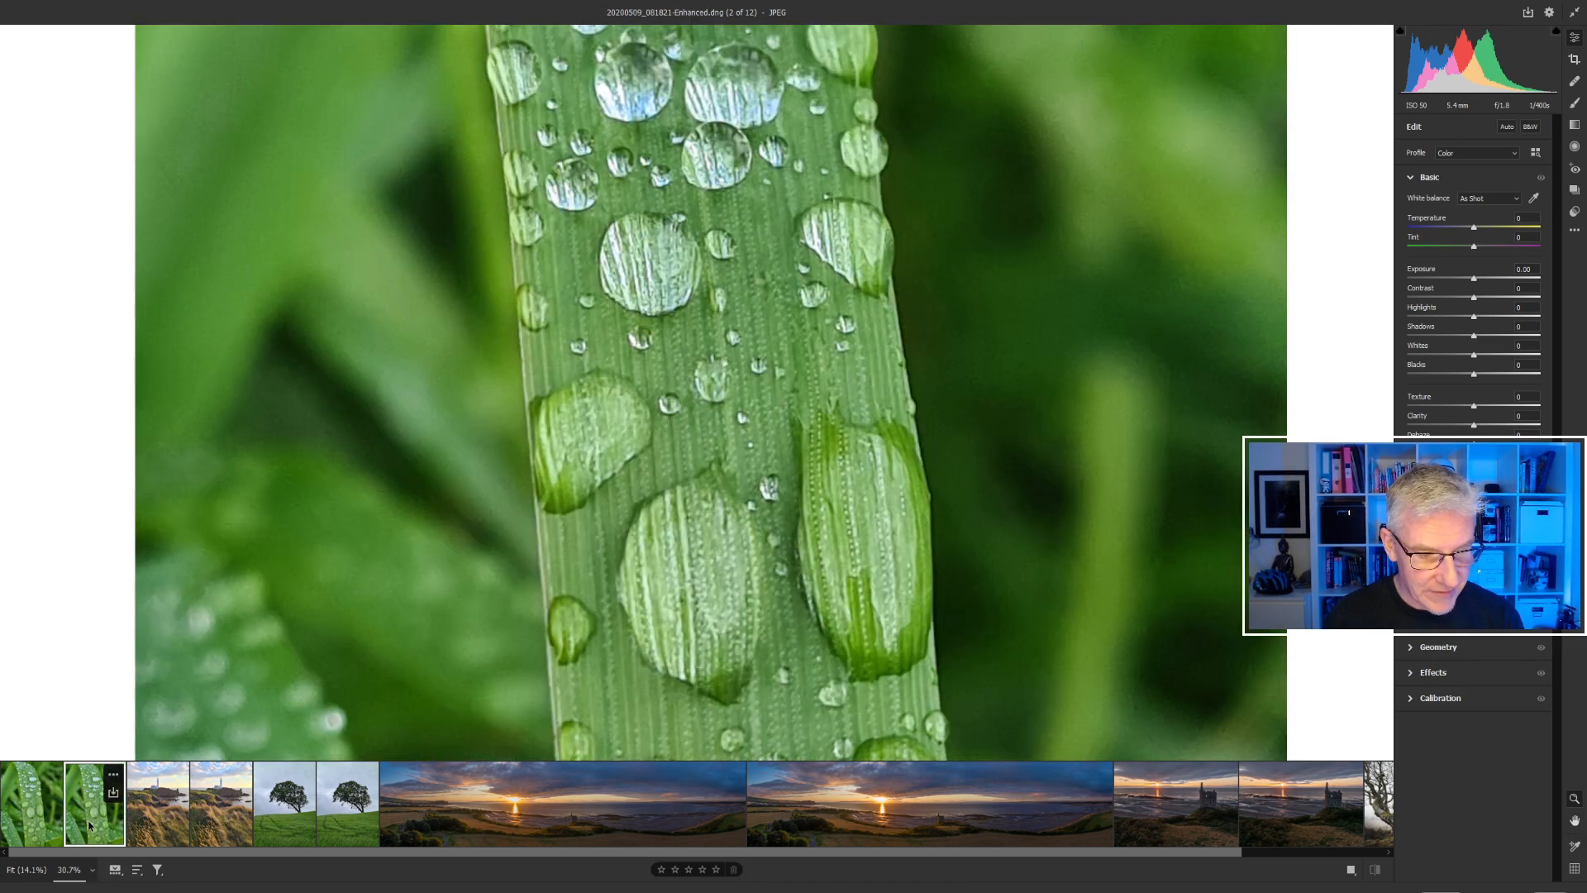
pyautogui.click(20, 830)
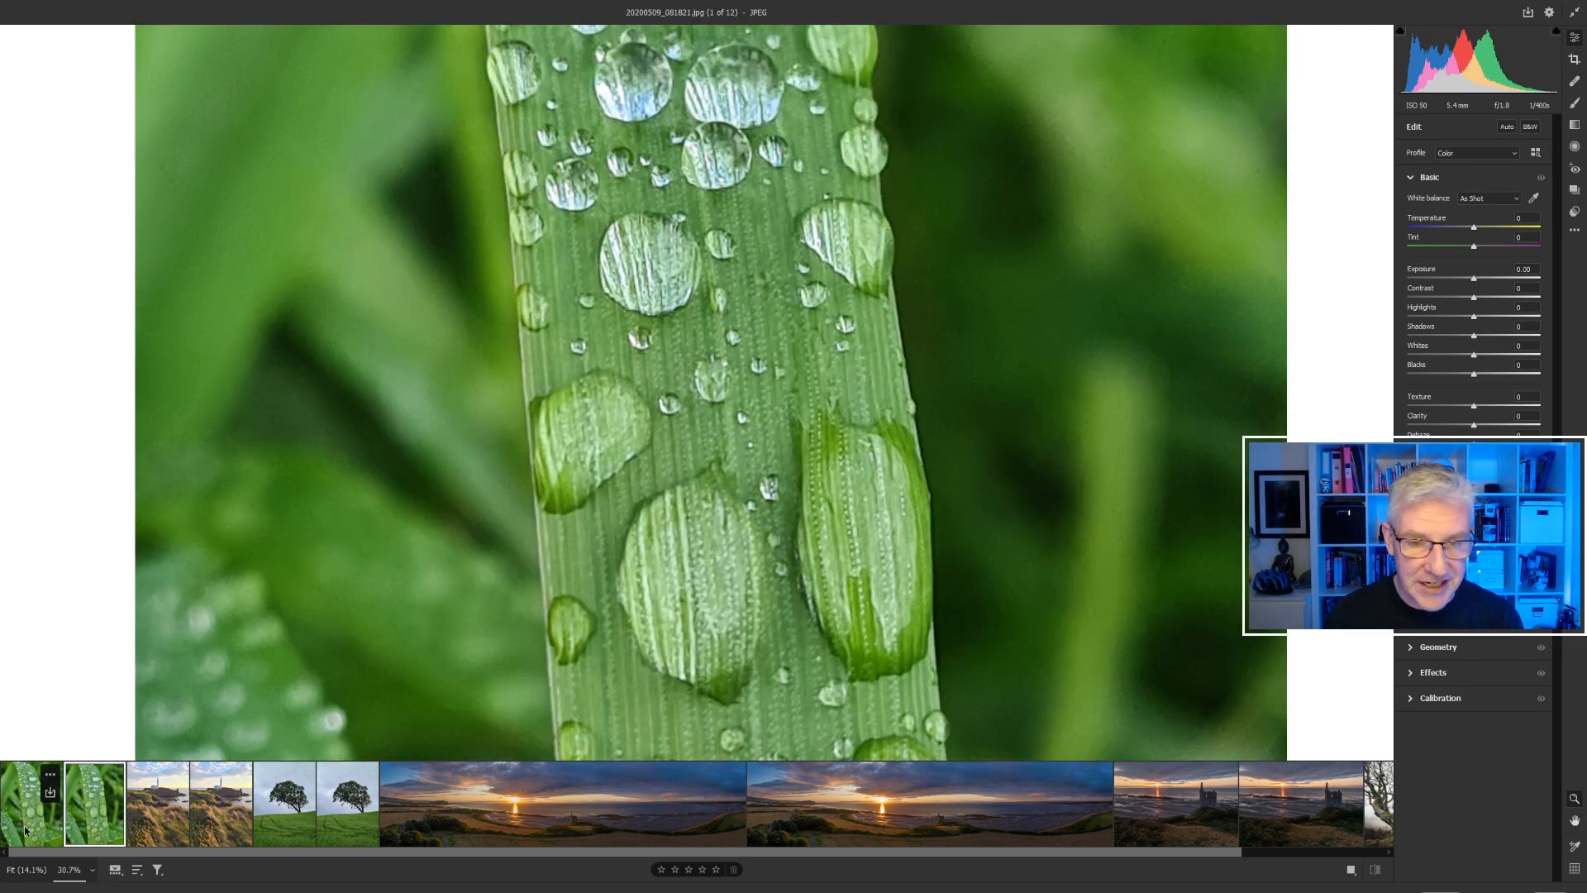
# - Compare the lighthouse versions and adjust the enhanced copy with Contrast at +43, Highlights at -83 and Shadows at -29
pyautogui.click(152, 820)
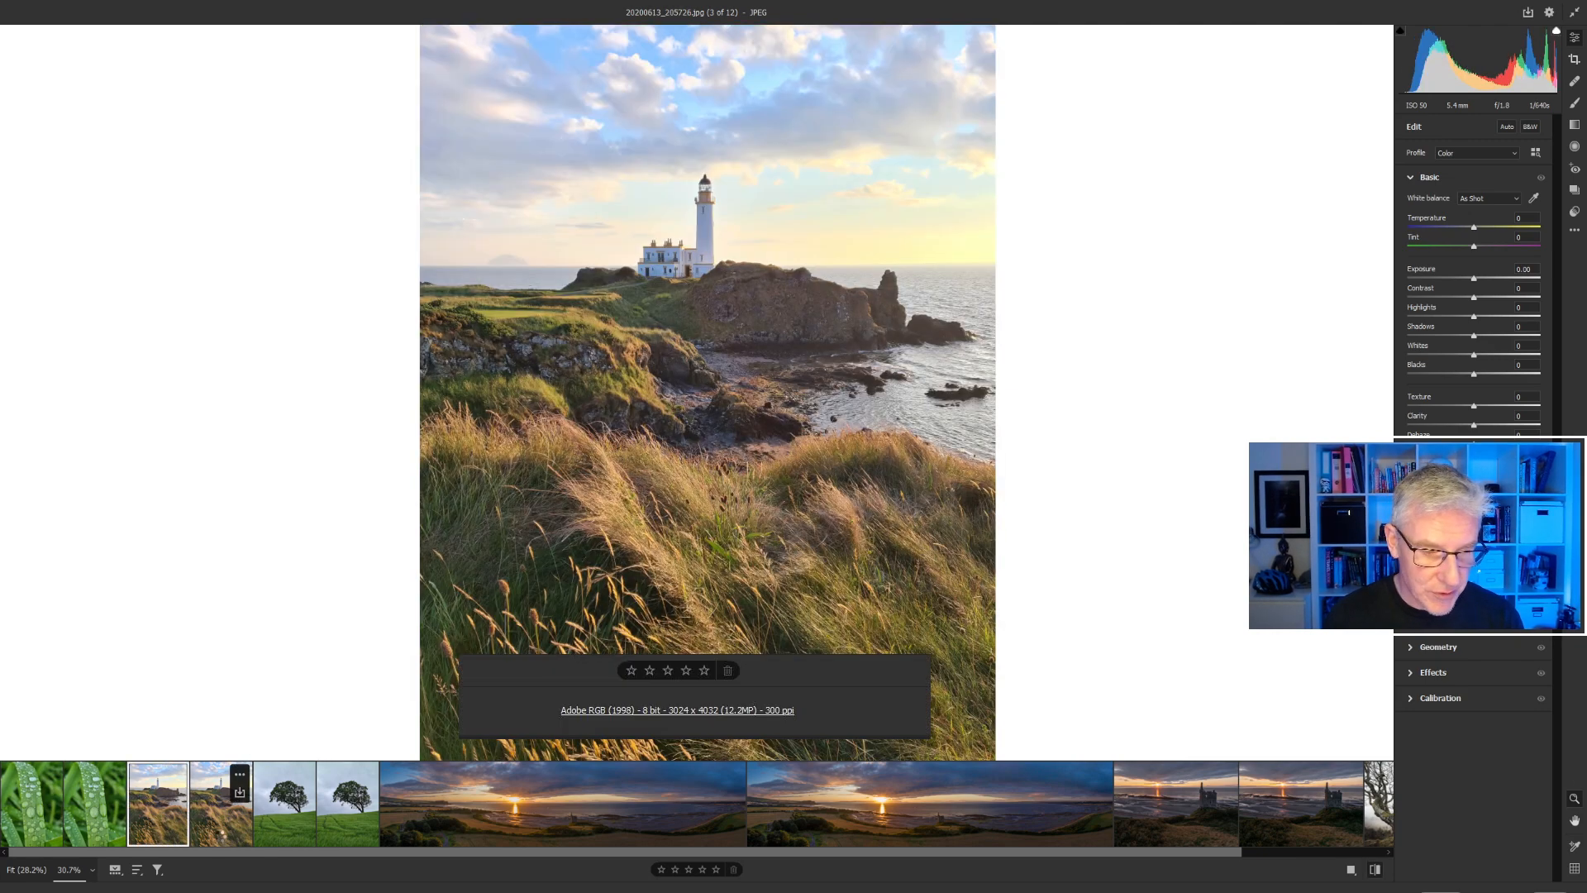
pyautogui.click(219, 835)
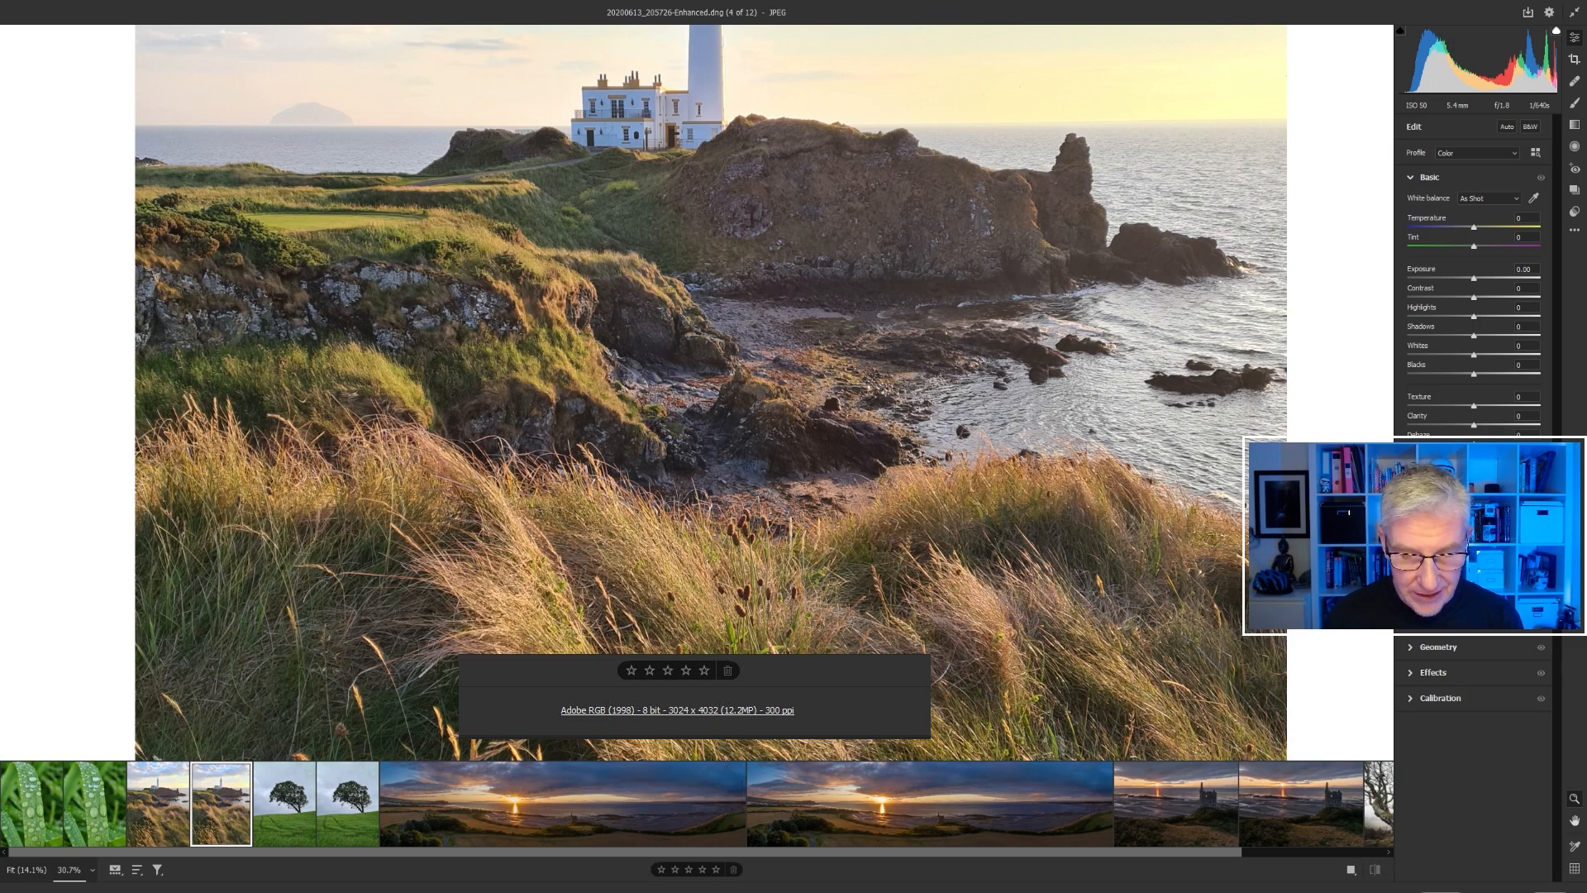
pyautogui.click(666, 304)
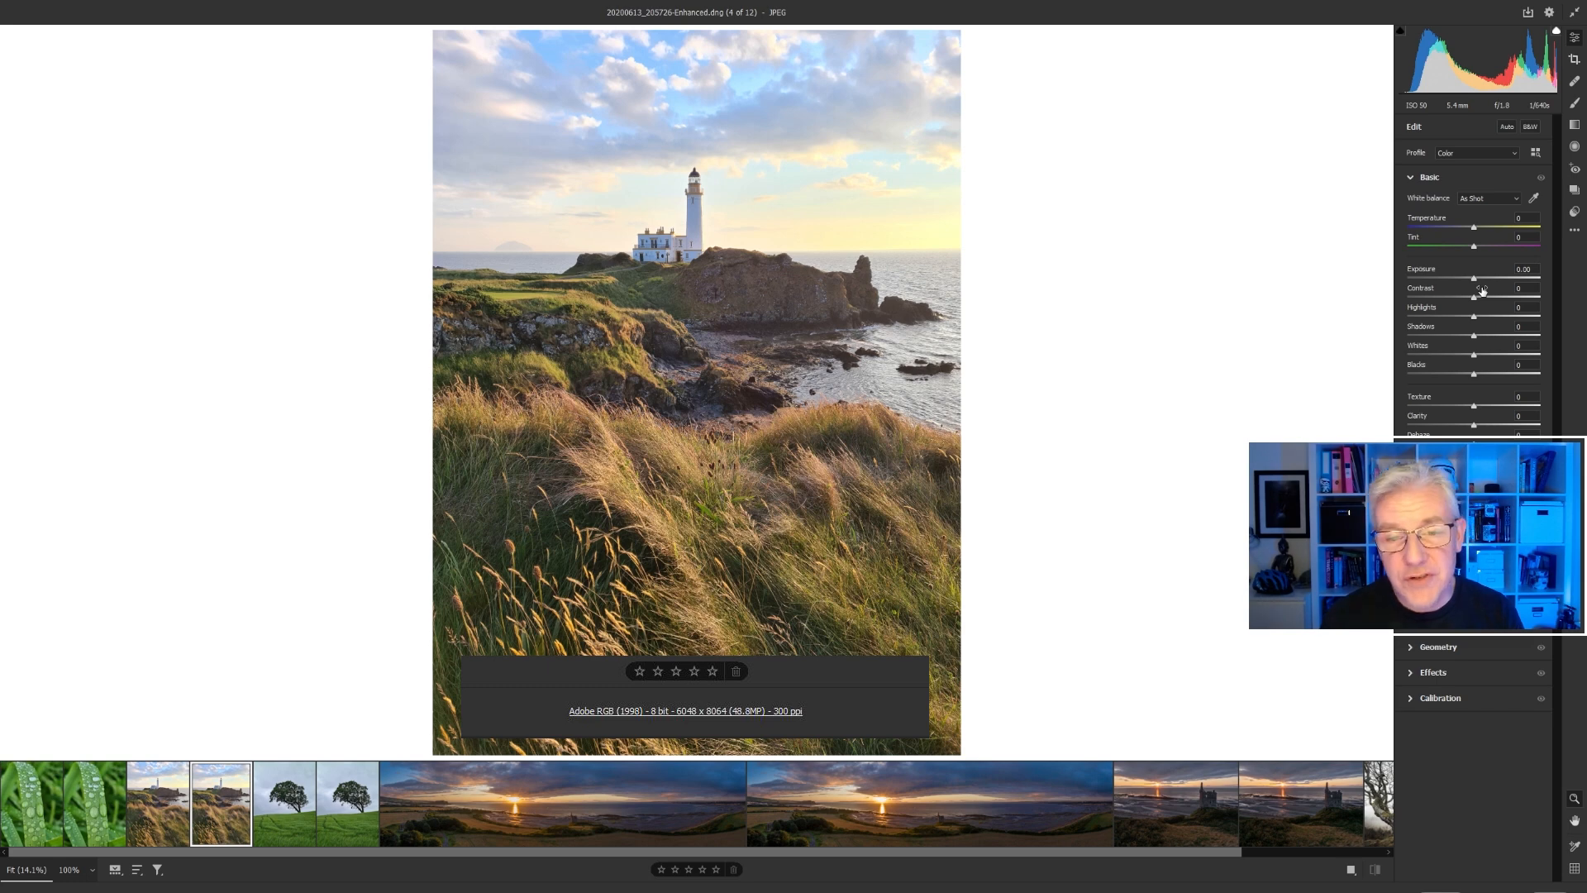
pyautogui.moveTo(1475, 320); pyautogui.dragTo(1503, 302)
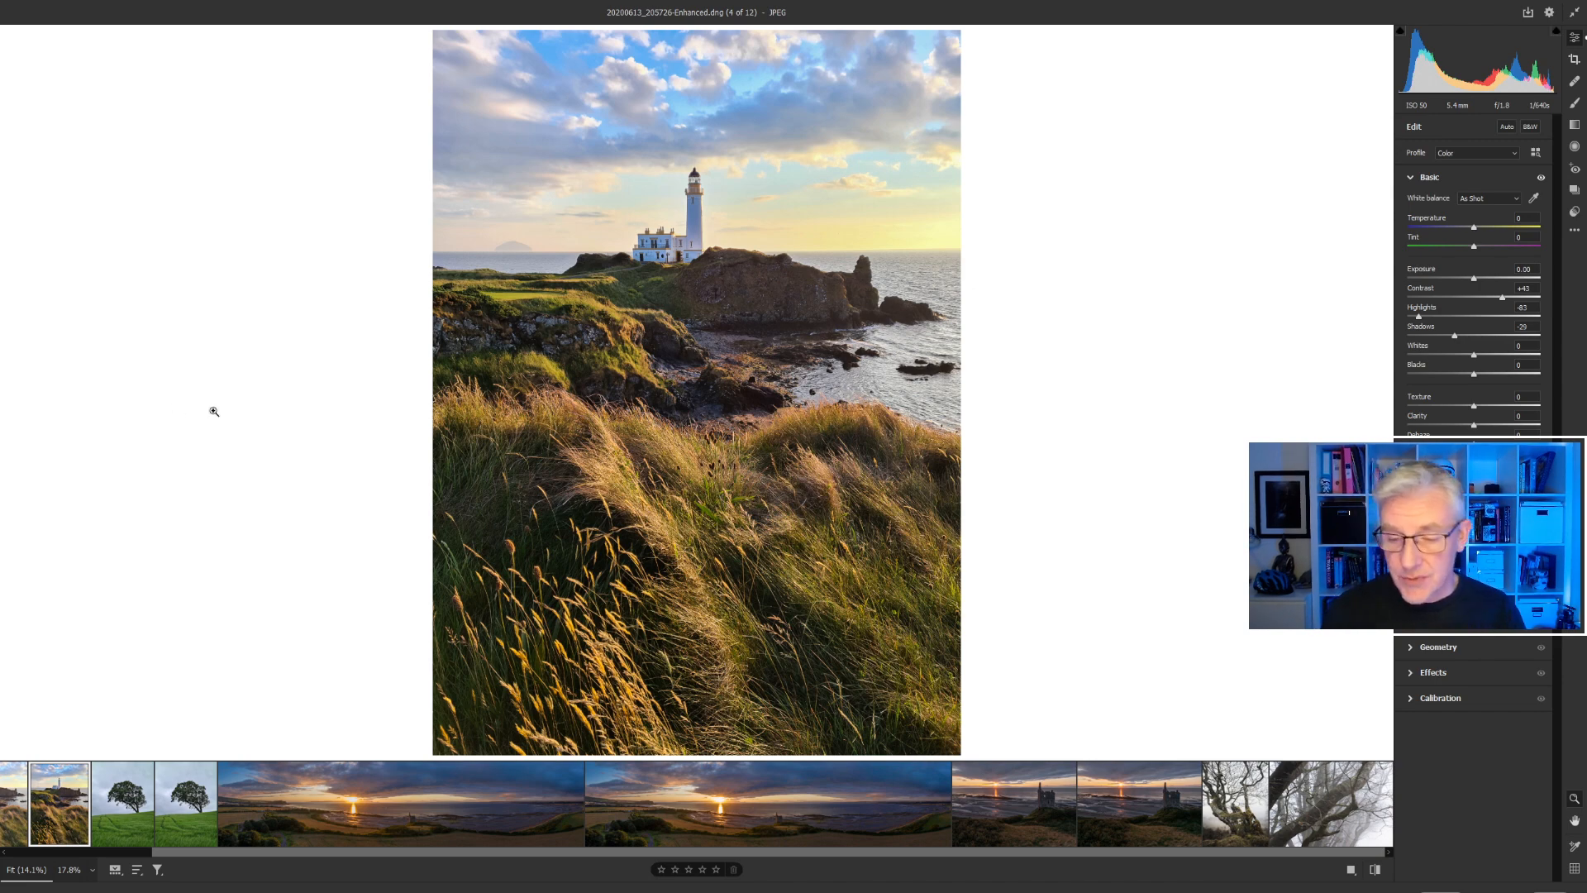
# - Fit foggy tree.dng in view and create an enhanced copy of it with Super Resolution
pyautogui.click(1229, 818)
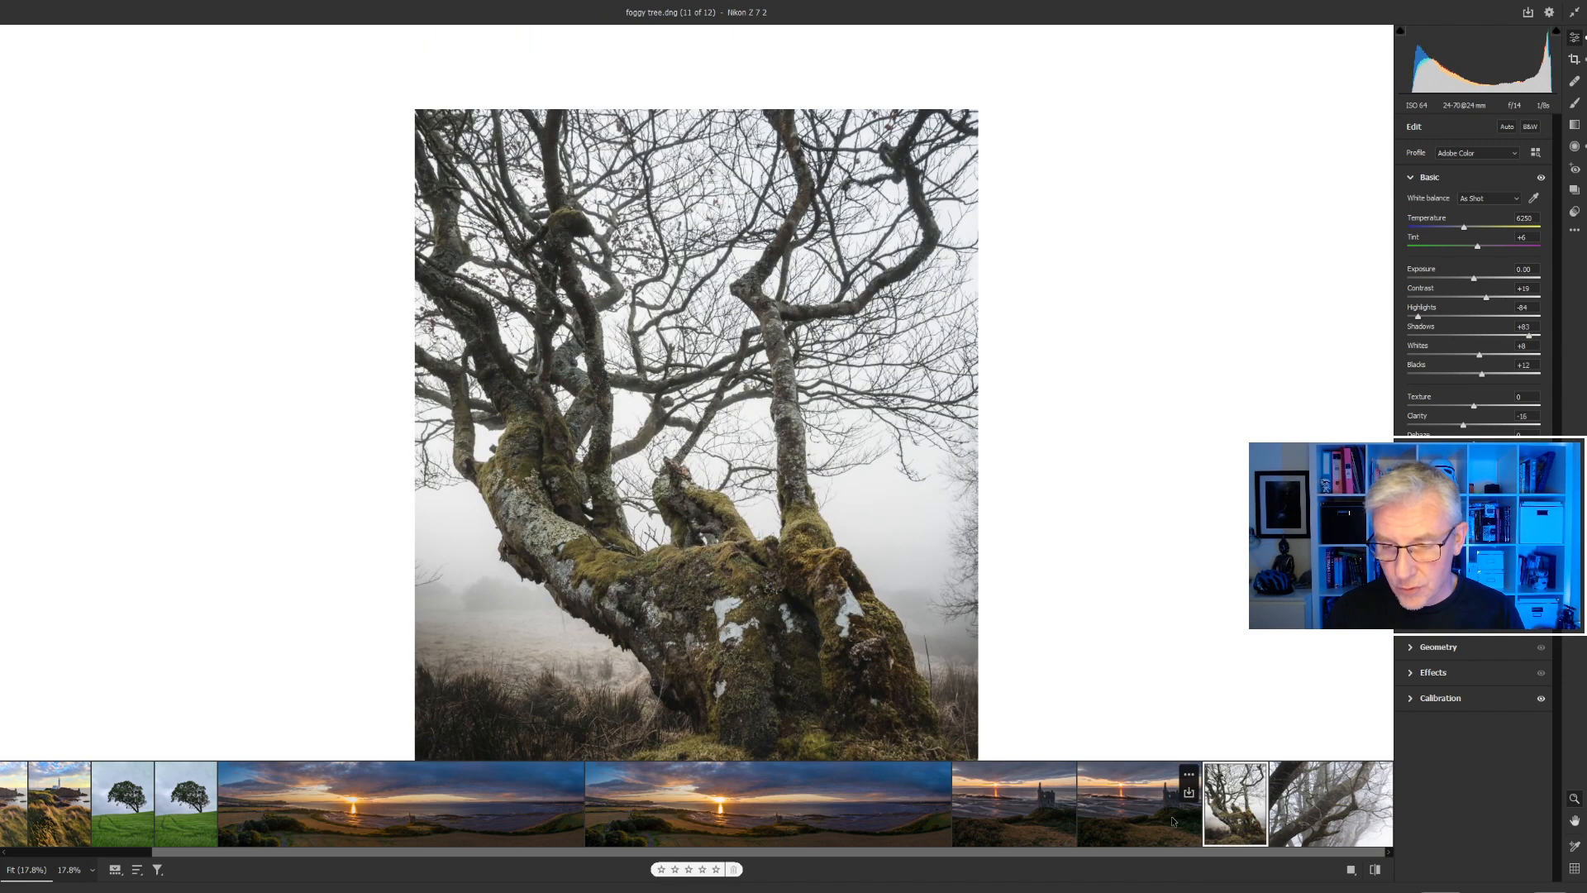
pyautogui.click(93, 869)
pyautogui.click(129, 831)
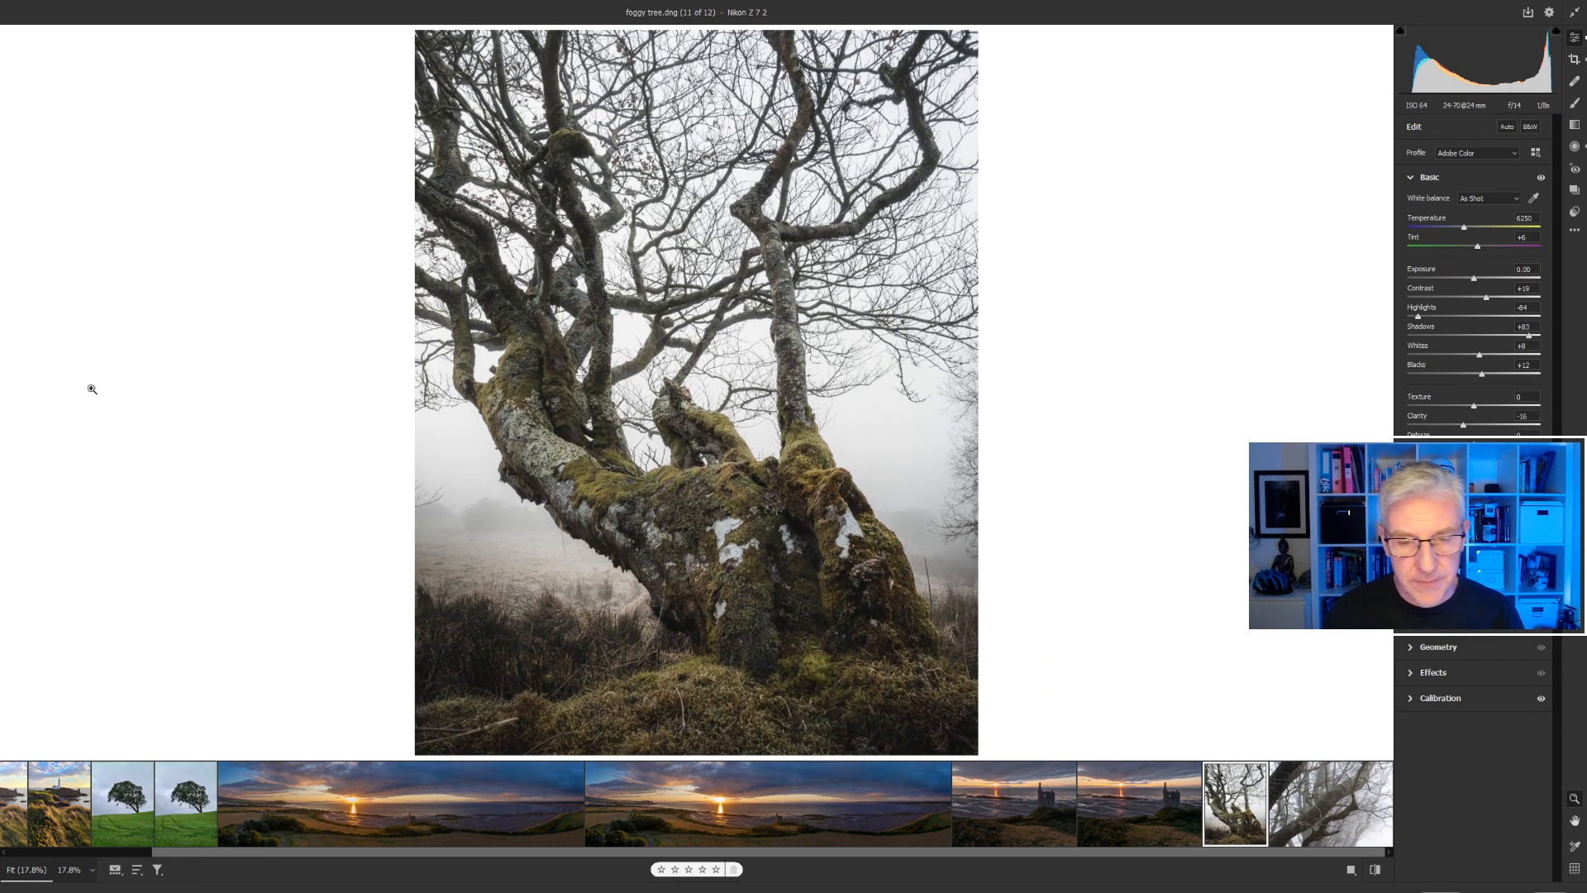
pyautogui.rightClick(712, 487)
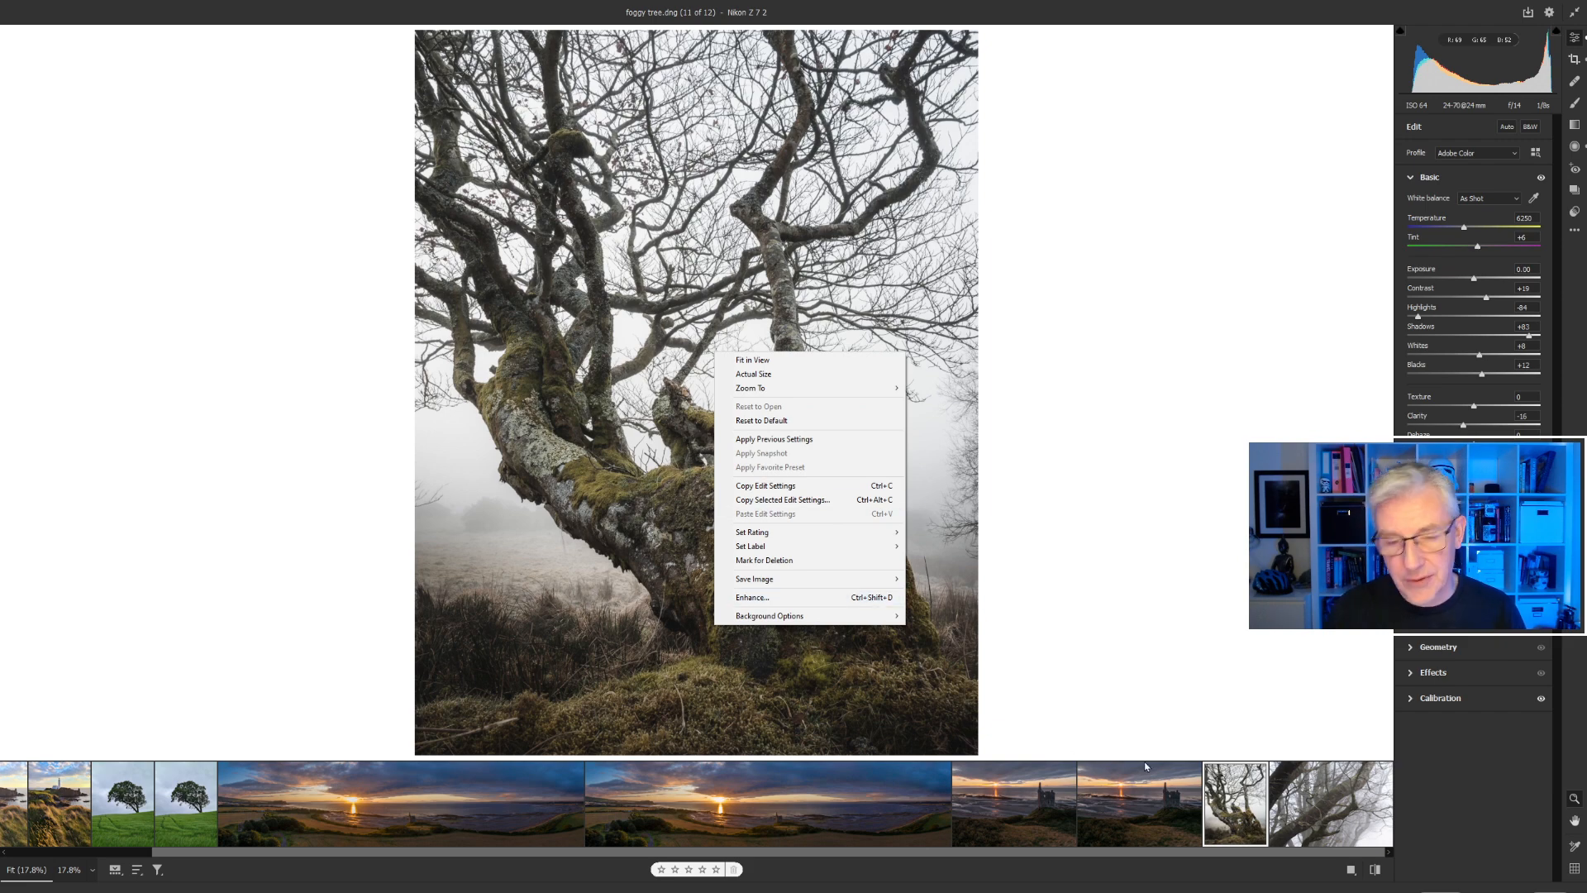
pyautogui.click(773, 598)
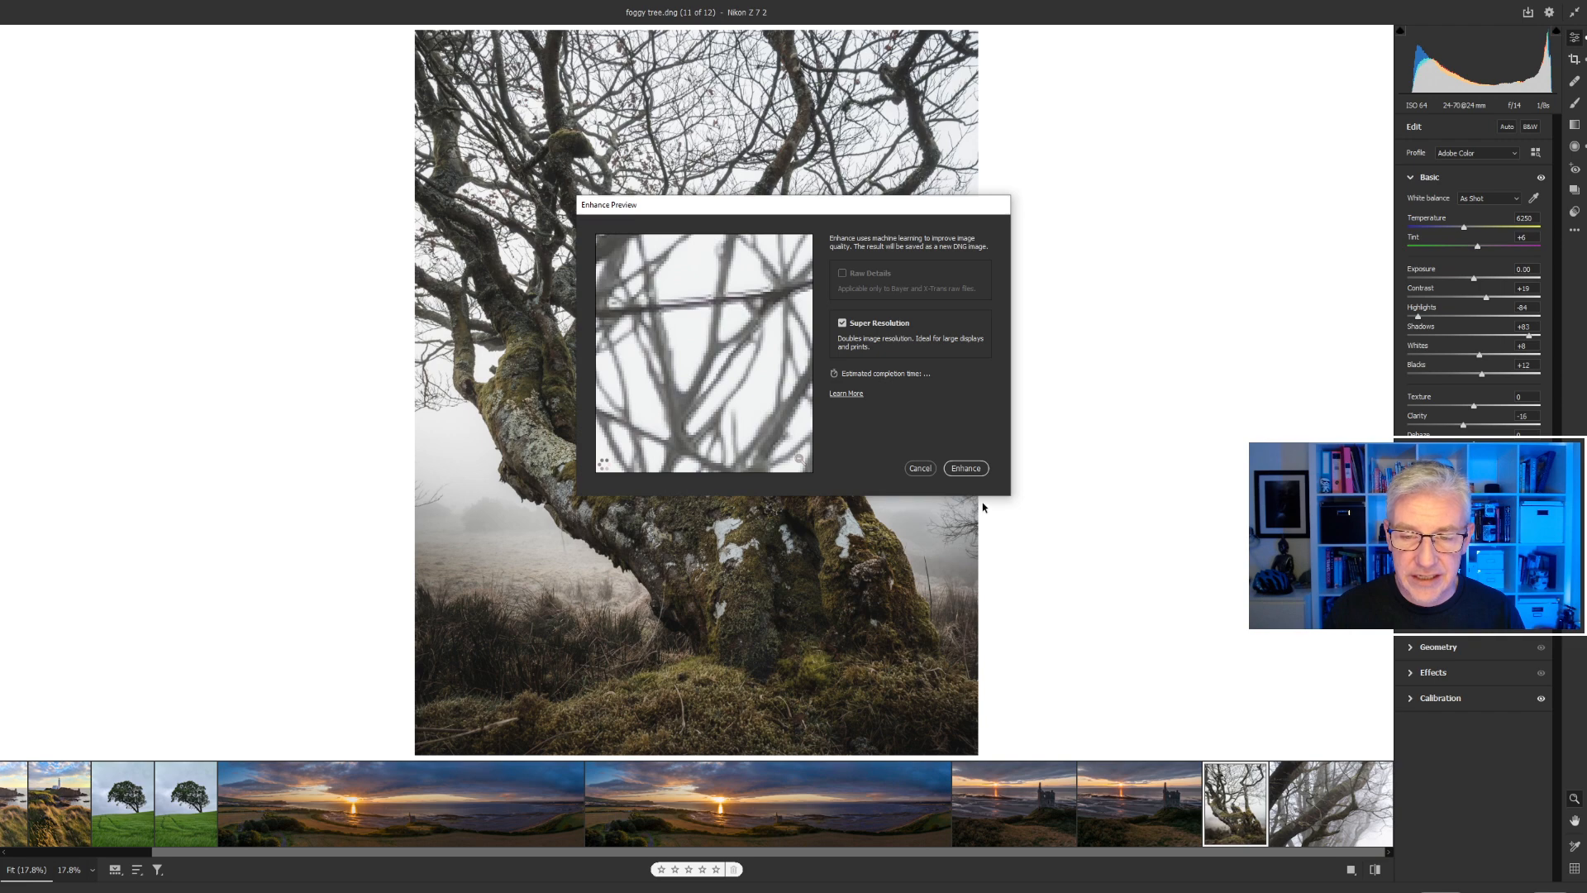
pyautogui.click(967, 467)
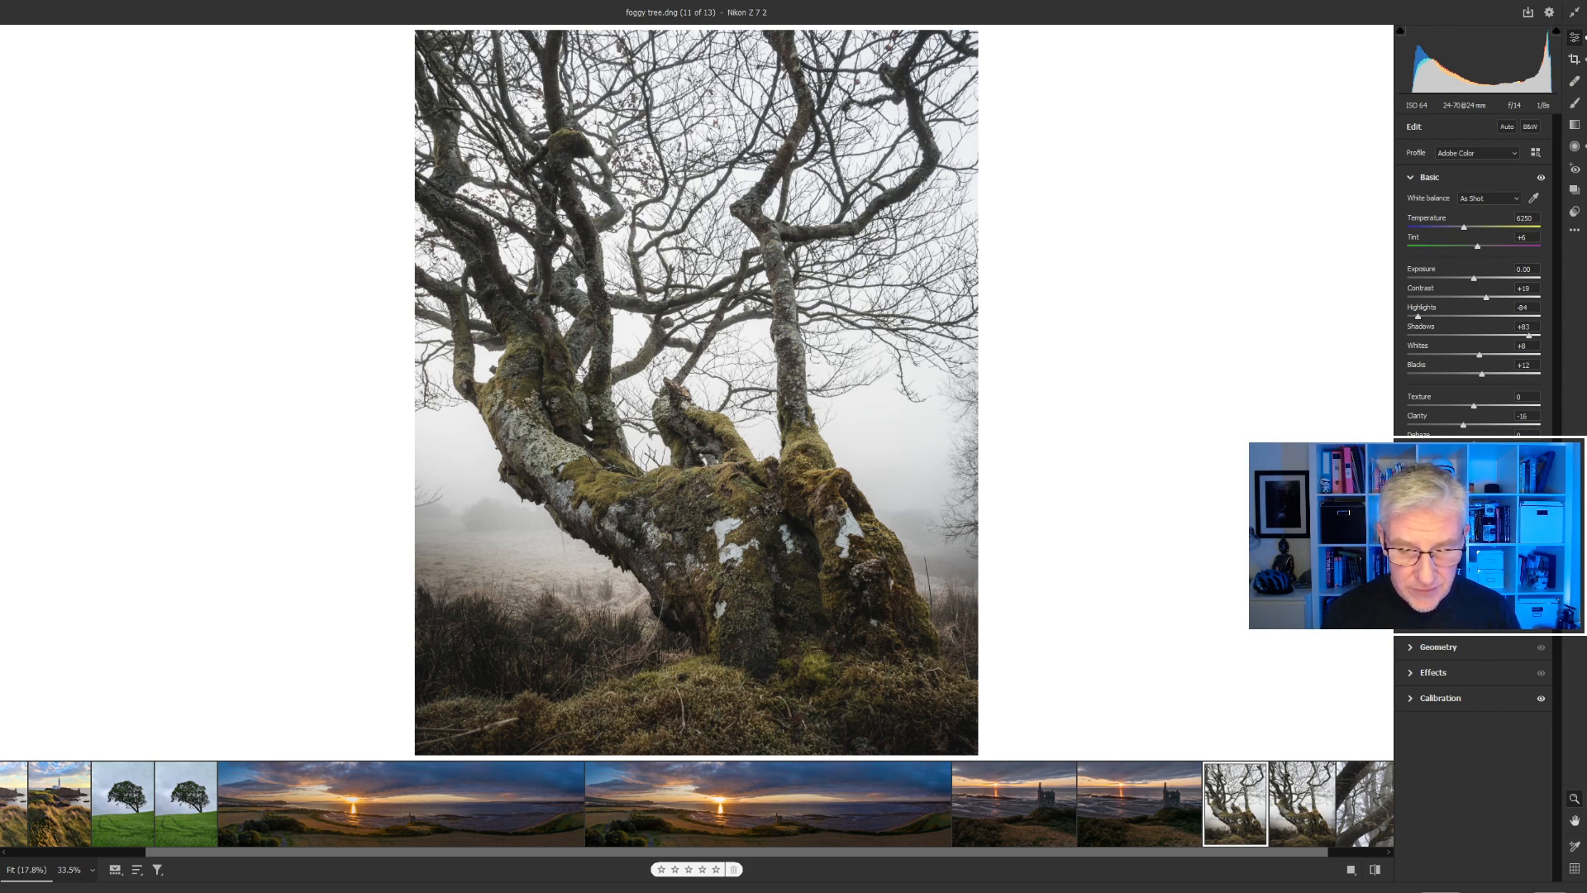
# - Inspect the mossy trunk in the enhanced foggy tree copy and compare it with the original
pyautogui.click(1277, 837)
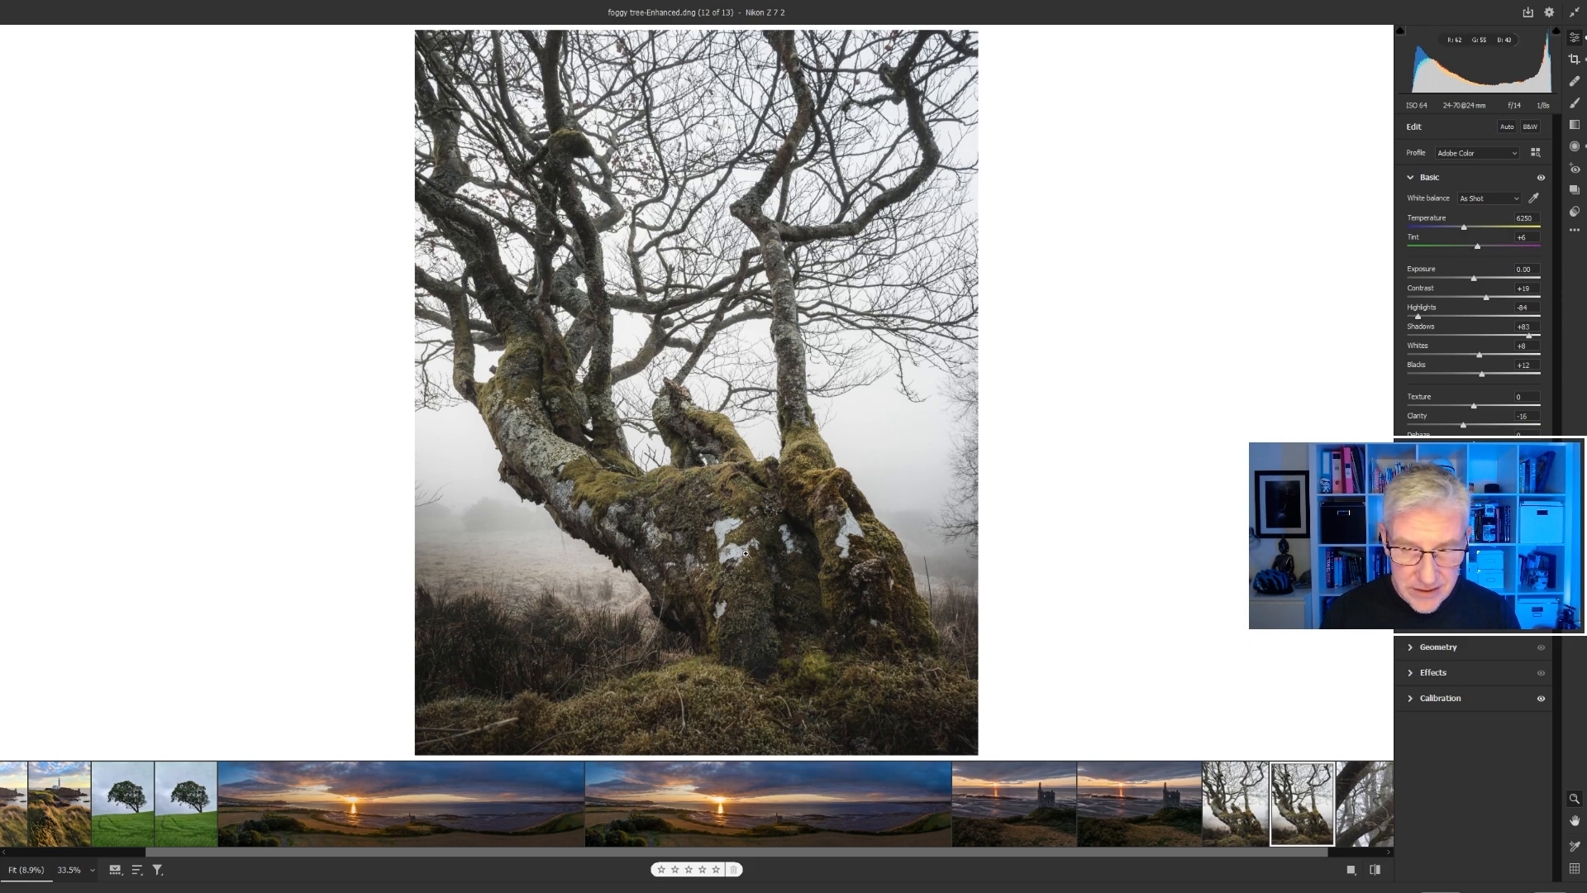
pyautogui.moveTo(752, 550); pyautogui.dragTo(895, 569)
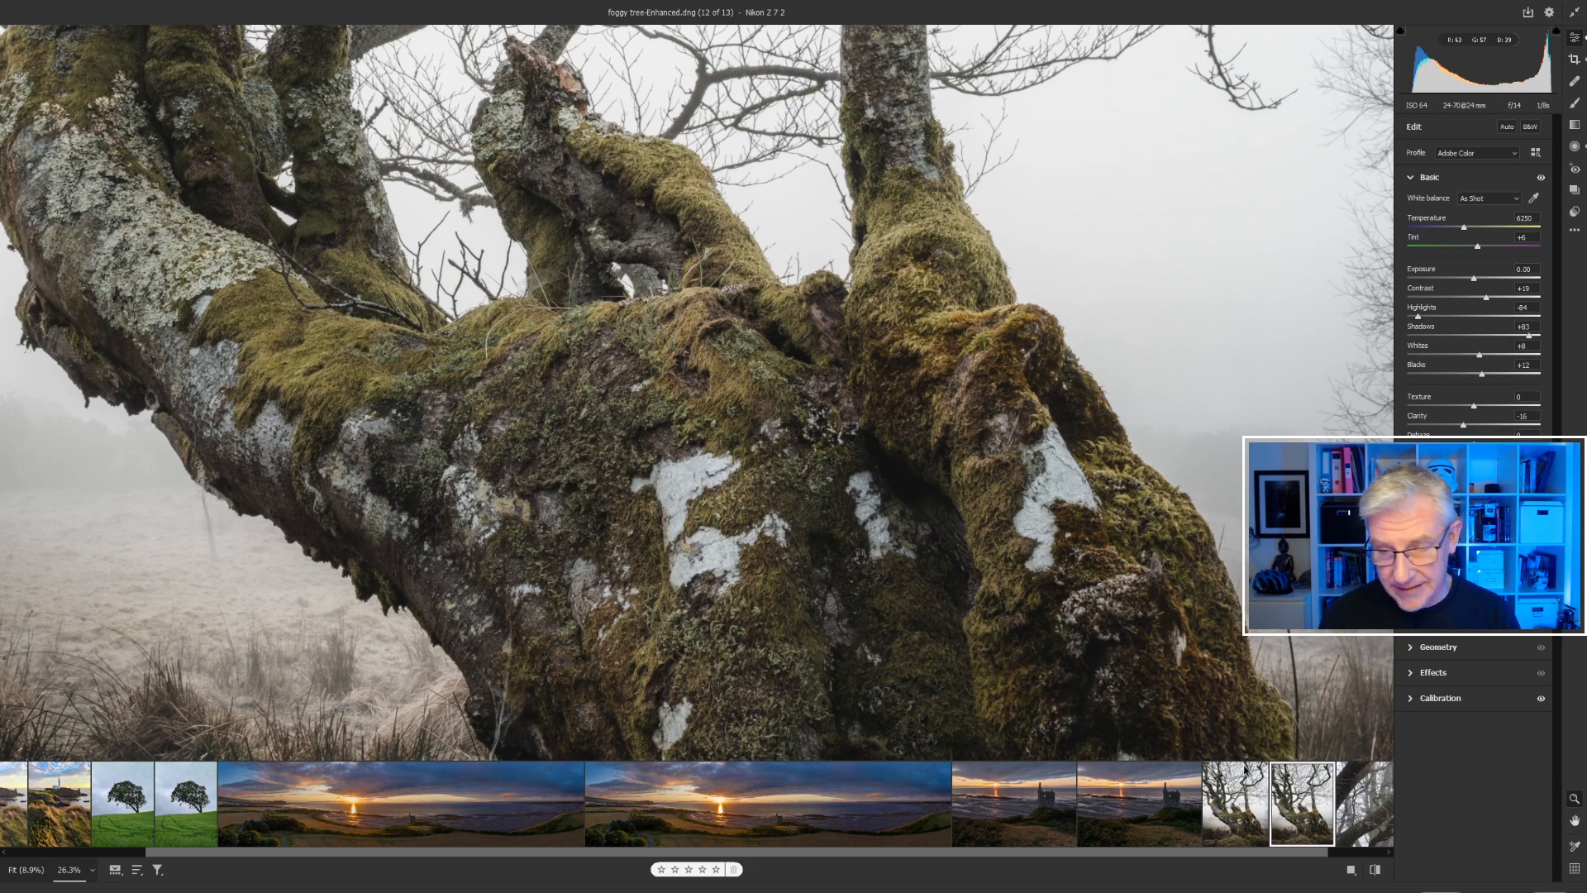
pyautogui.click(1237, 818)
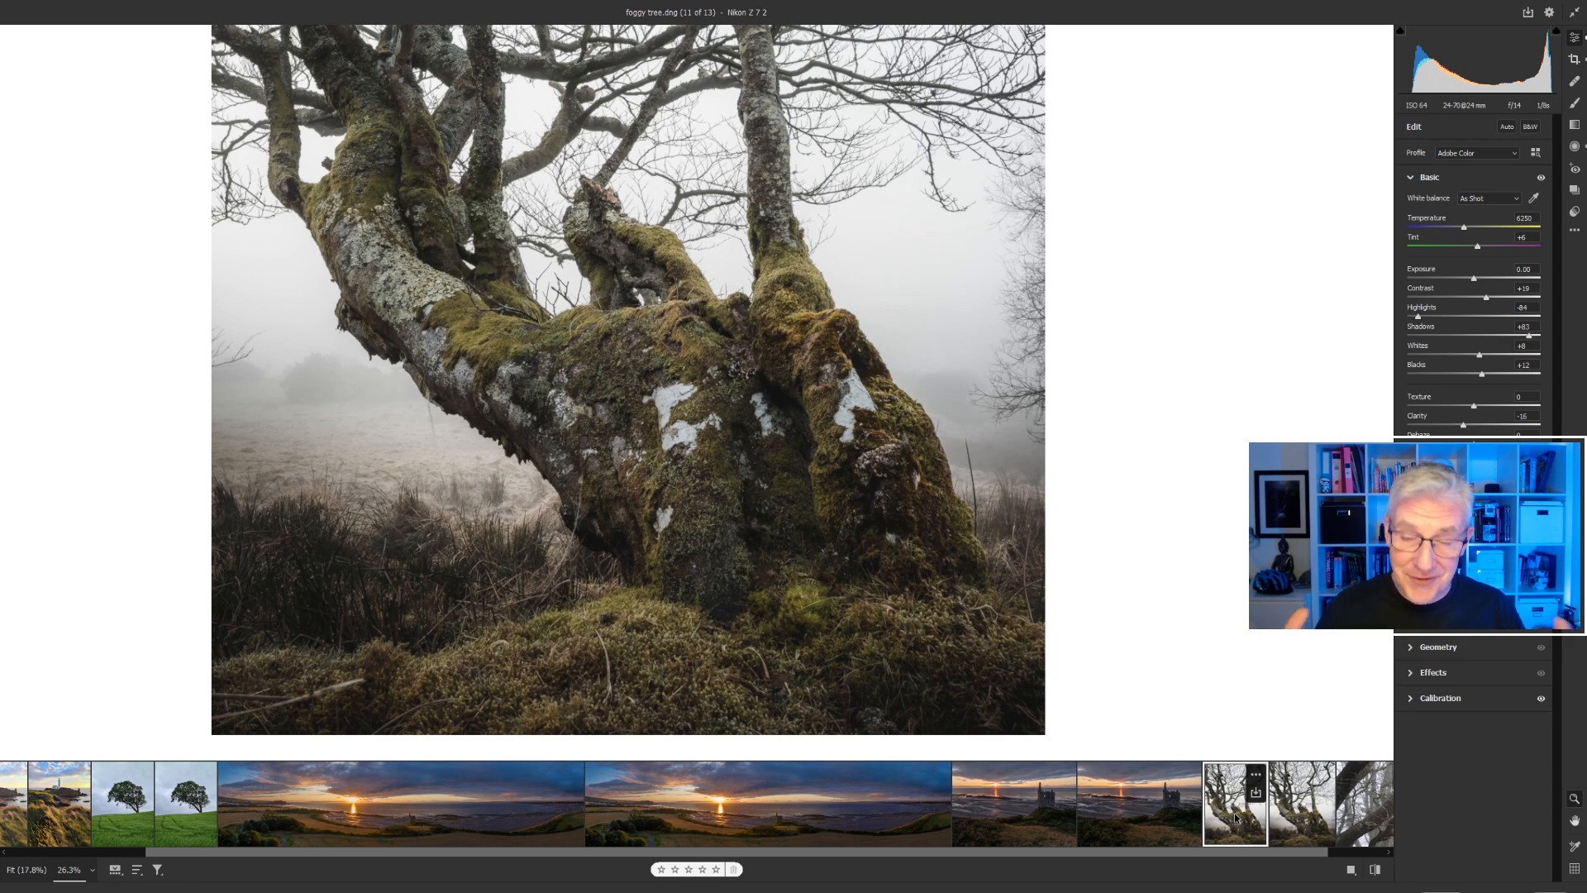
# - Create a Super Resolution enhanced copy of the misty branches photo GMC_1383-HDR.dng
pyautogui.click(1363, 816)
pyautogui.rightClick(662, 296)
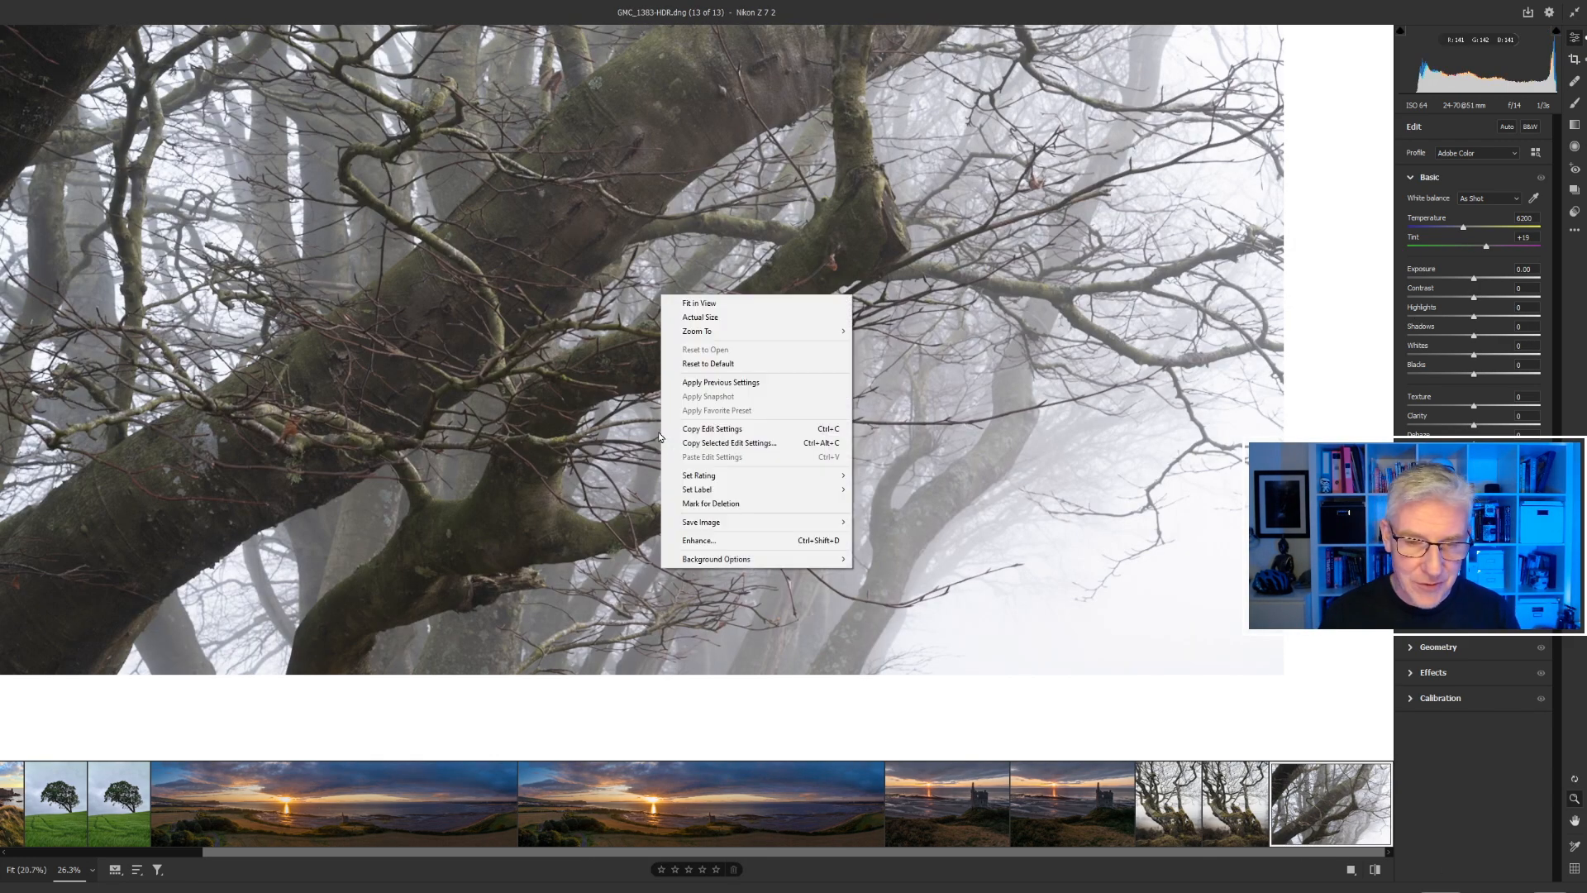
pyautogui.click(753, 541)
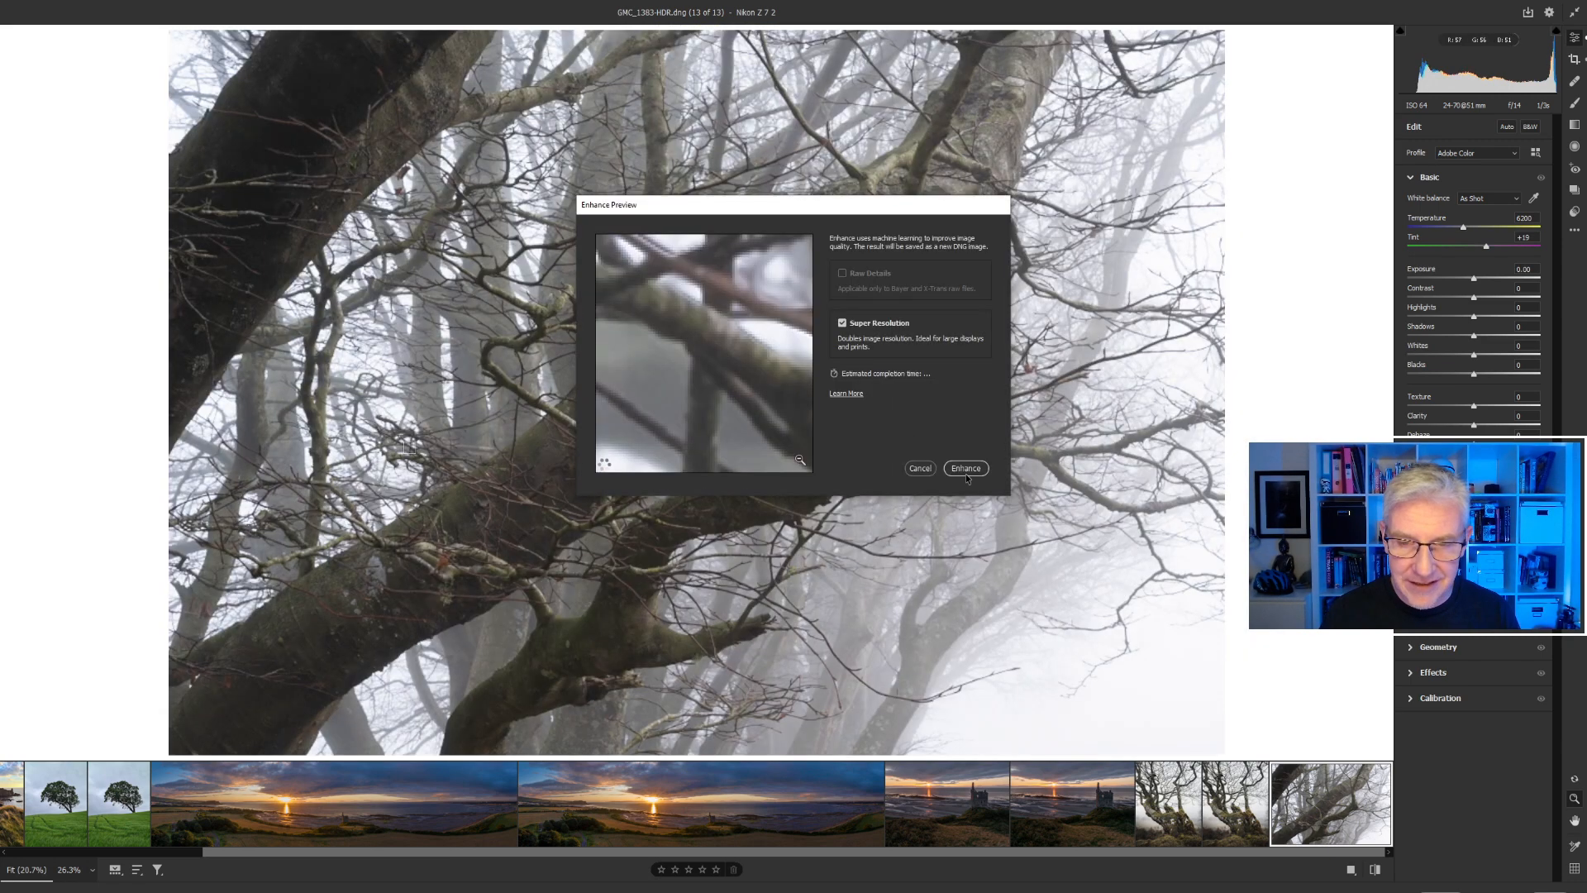
pyautogui.press('Escape')
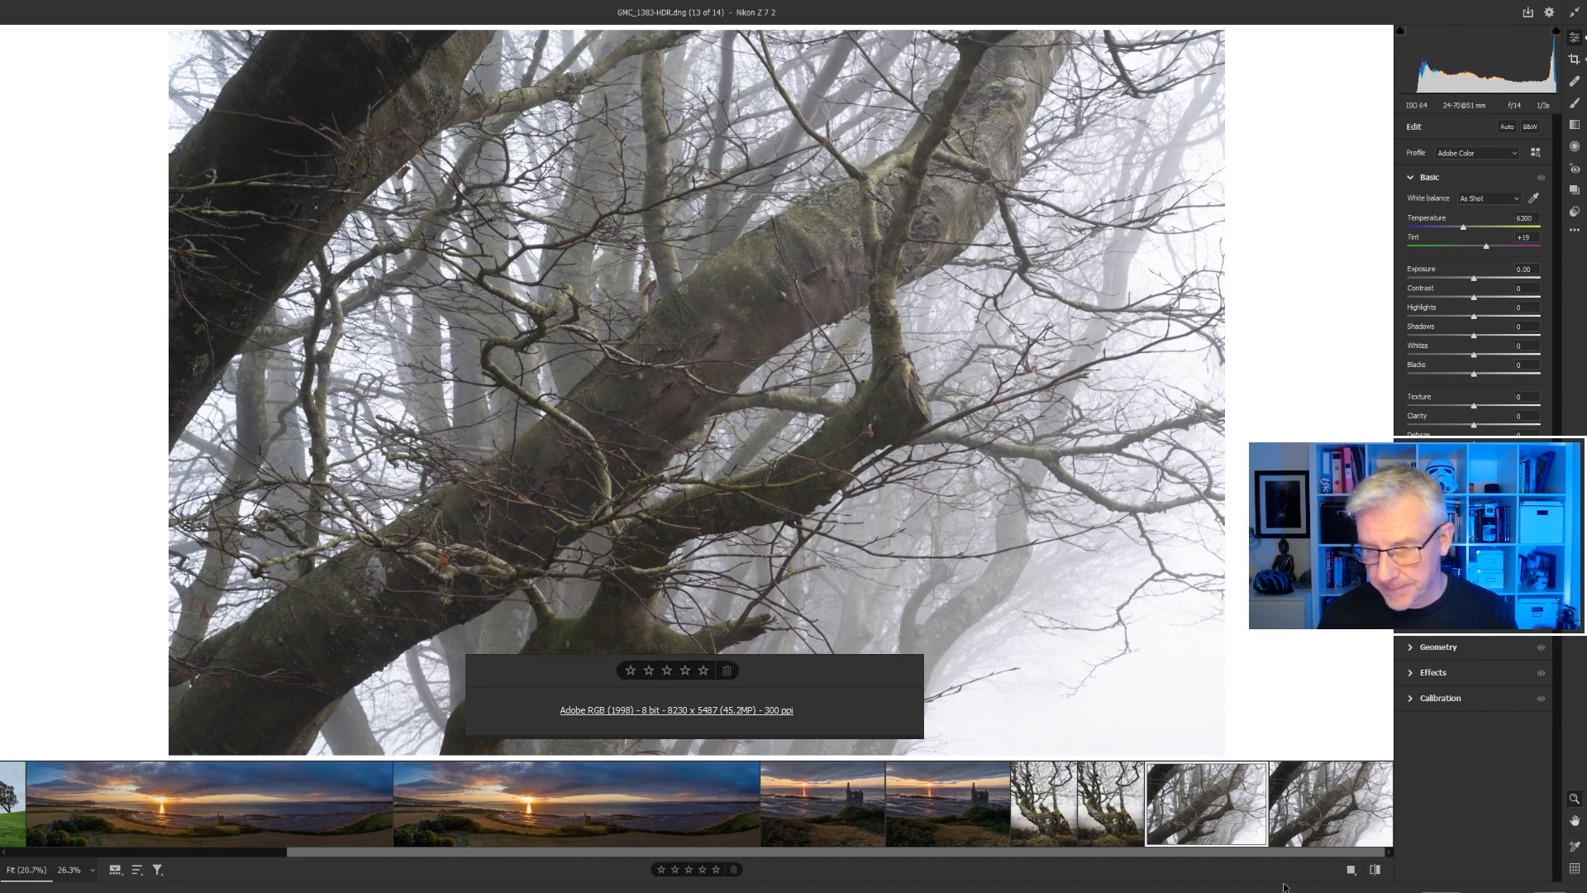
# - View the enhanced copy of the misty branches photo and the enhanced sunset panorama
pyautogui.click(1339, 818)
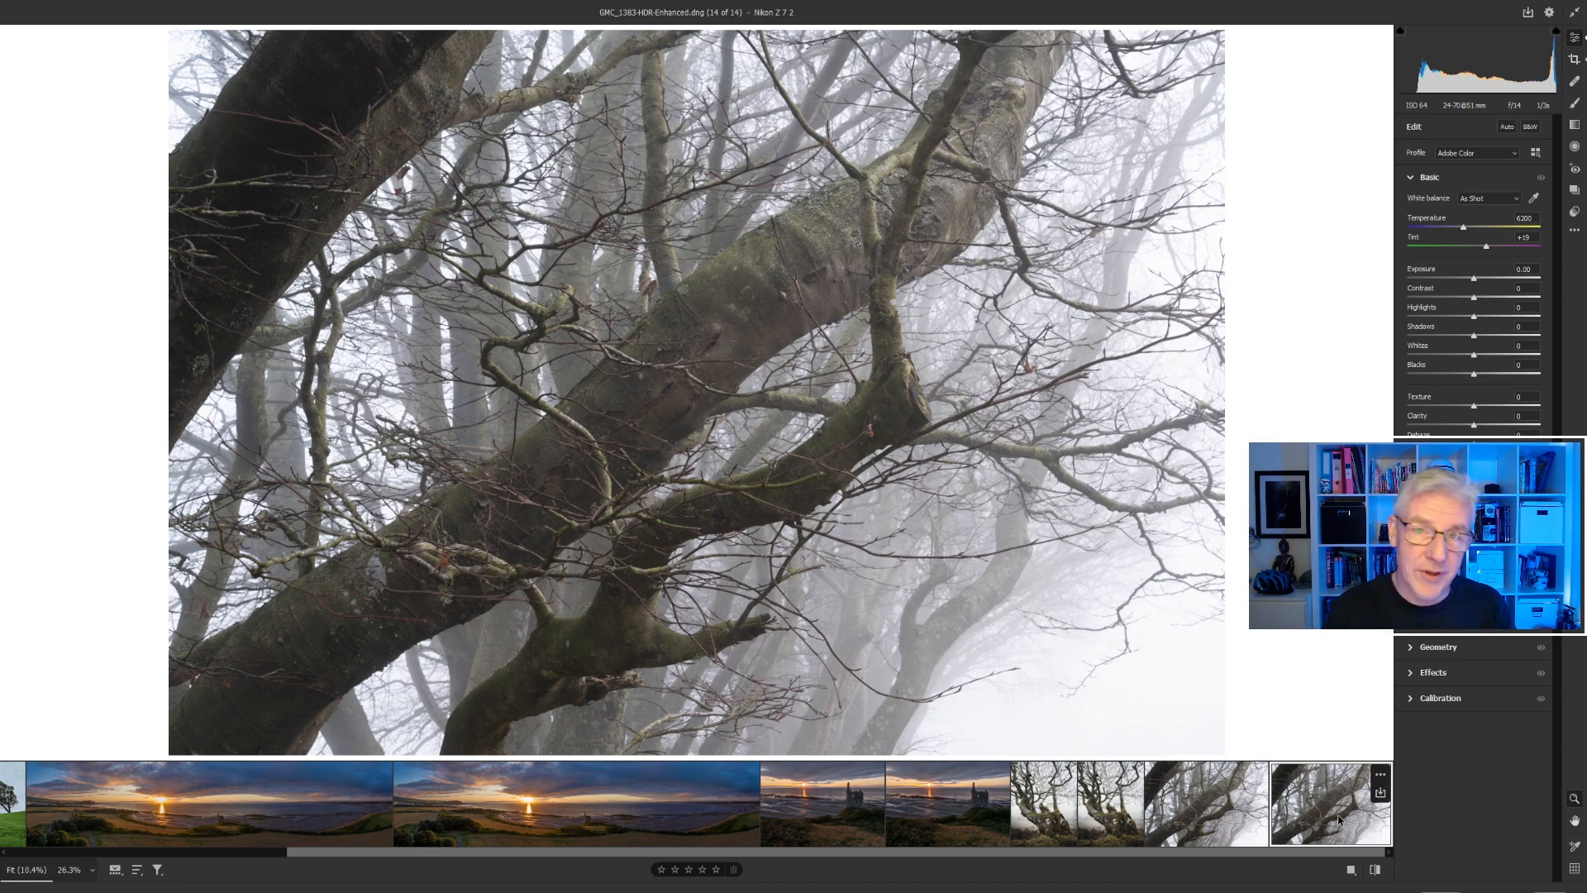
pyautogui.click(581, 818)
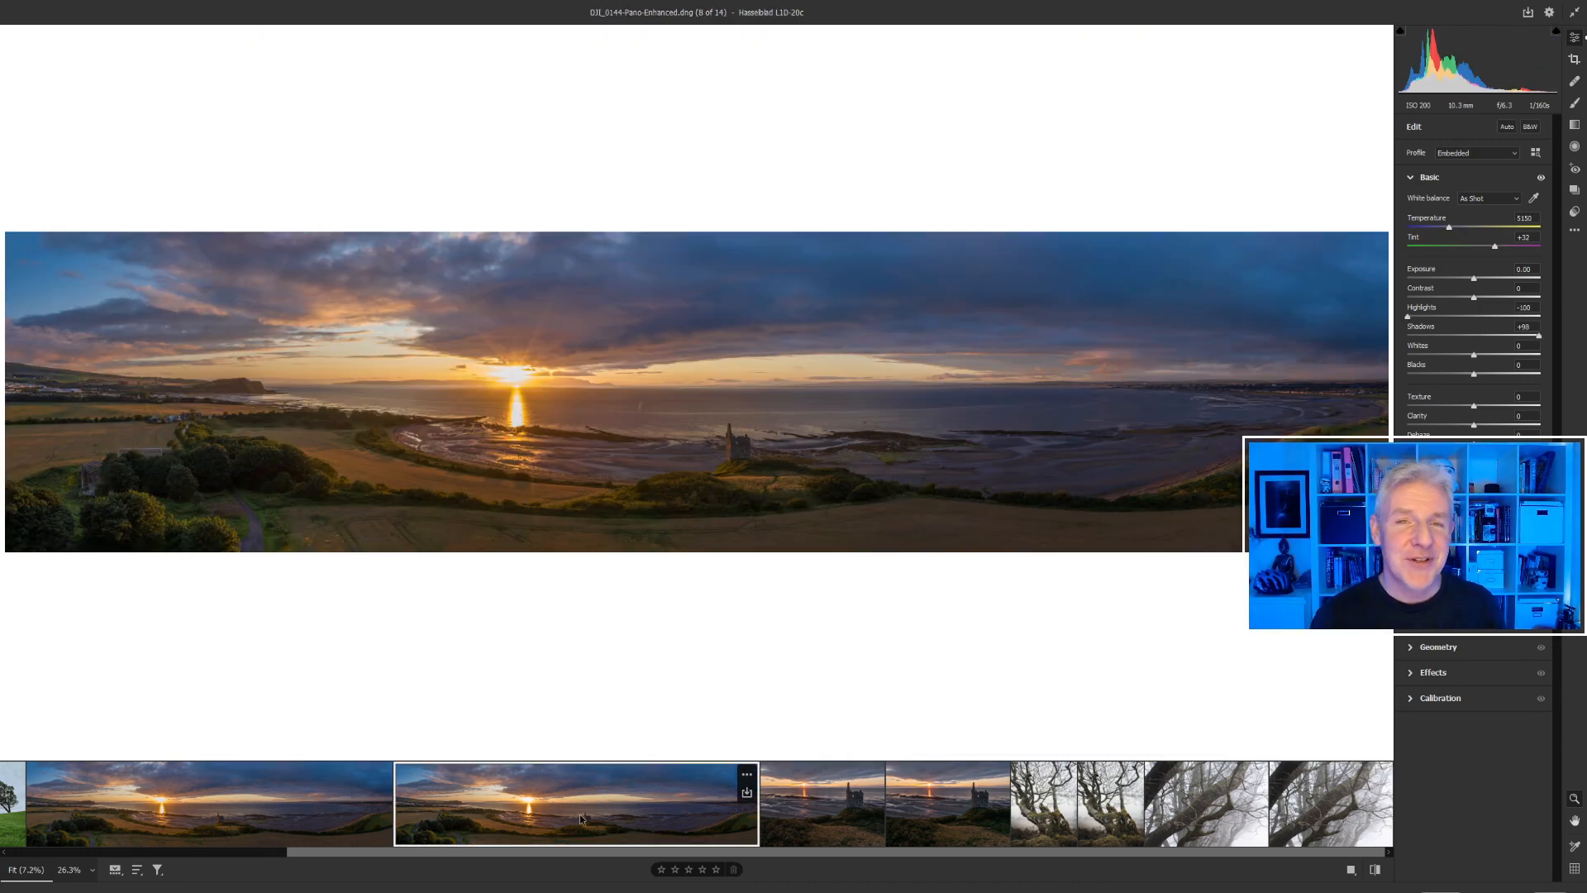